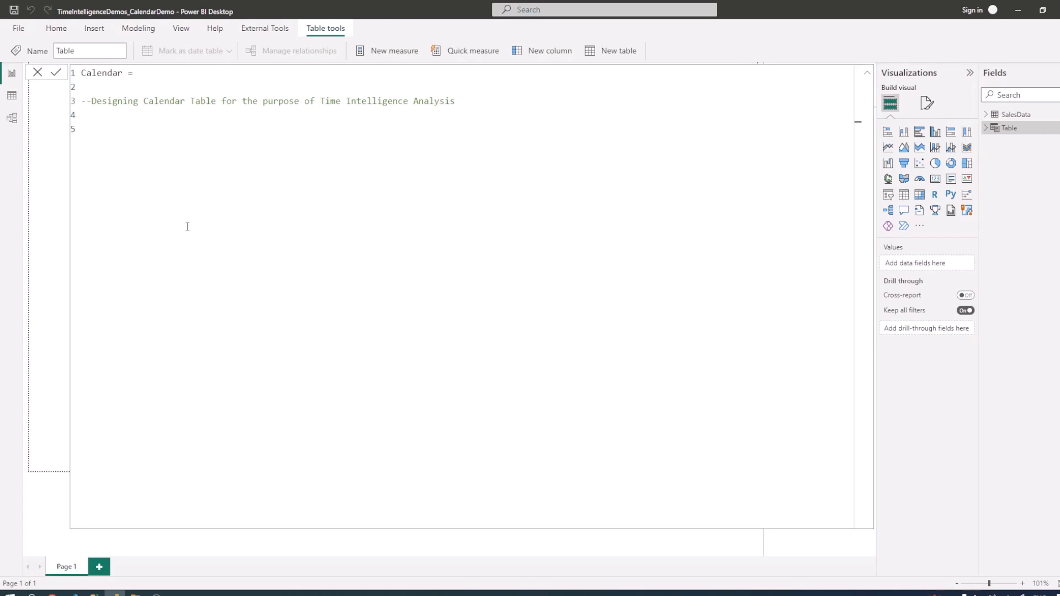
Open a block comment below the description line and list the functions CALENDAR() and YEAR() in it on separate lines.
{"action": "type", "text": "/**"}
{"action": "type", "text": "/"}
{"action": "key", "text": "Return"}
{"action": "key", "text": "Return"}
{"action": "key", "text": "Return"}
{"action": "key", "text": "Up"}
{"action": "key", "text": "Up"}
{"action": "type", "text": "CALENDAR()"}
{"action": "key", "text": "Return"}
{"action": "type", "text": "YEAR()"}
{"action": "key", "text": "Return"}
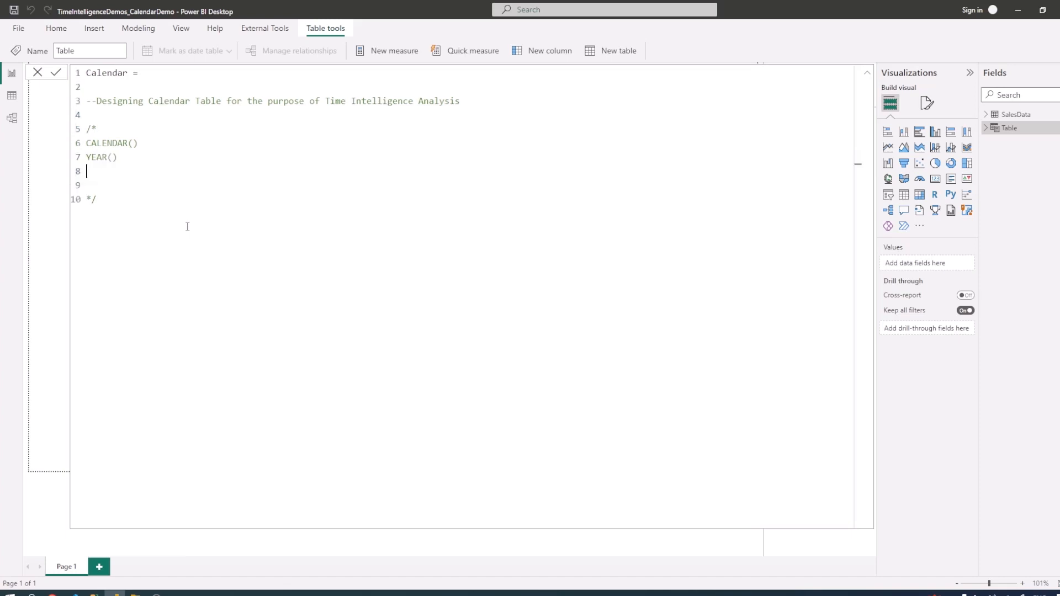
Add MONTH(), QUARTER() and FORMAT() on separate lines to the function list in the block comment.
{"action": "type", "text": "MONTH()"}
{"action": "key", "text": "Return"}
{"action": "type", "text": "QUARTER()"}
{"action": "key", "text": "Return"}
{"action": "type", "text": "FORM"}
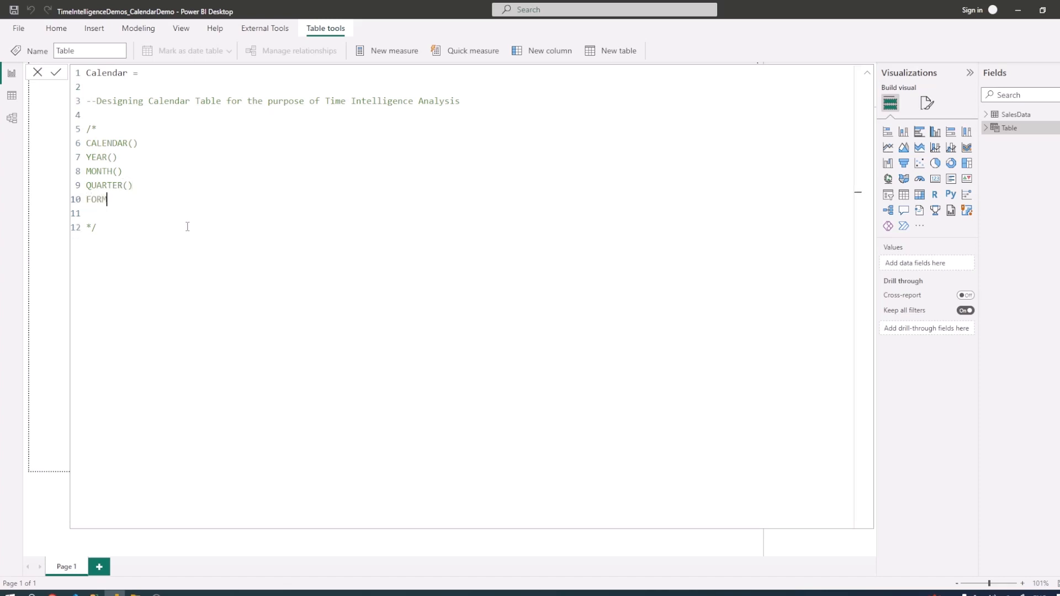
{"action": "type", "text": "AT()"}
{"action": "key", "text": "shift+Down"}
{"action": "key", "text": "shift+Down"}
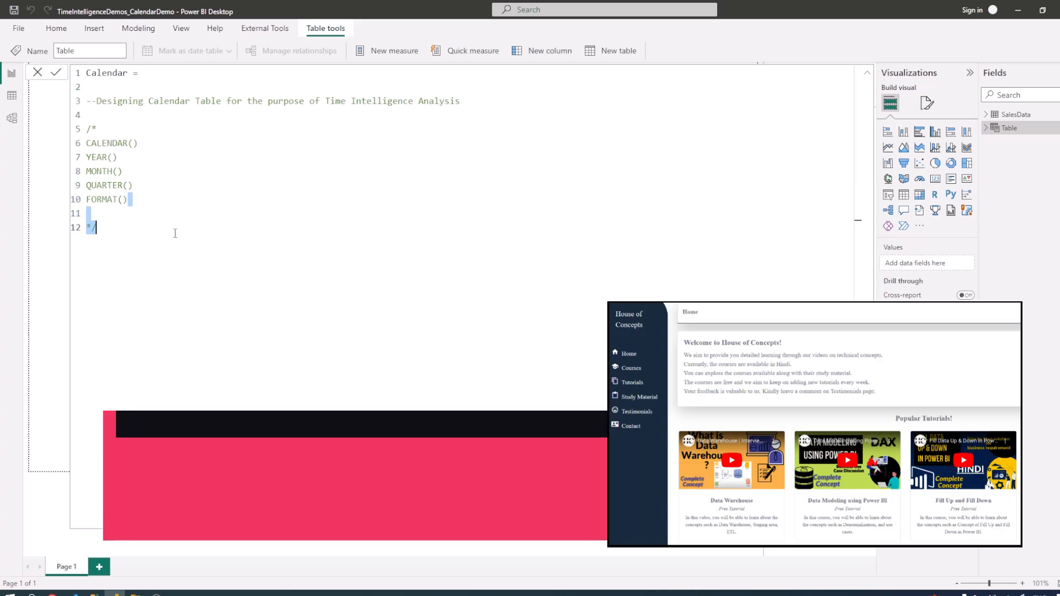
Below the block comment, declare the variable mindate as min(SalesData[Date]).
{"action": "left_click", "coordinate": [135, 227]}
{"action": "key", "text": "Return"}
{"action": "key", "text": "Return"}
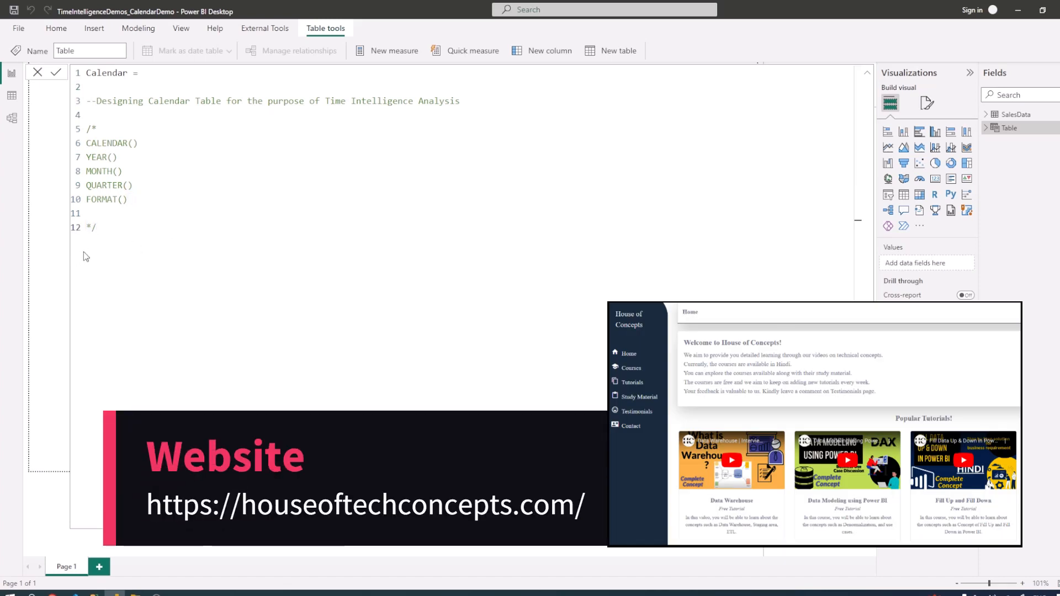
{"action": "key", "text": "ctrl+space"}
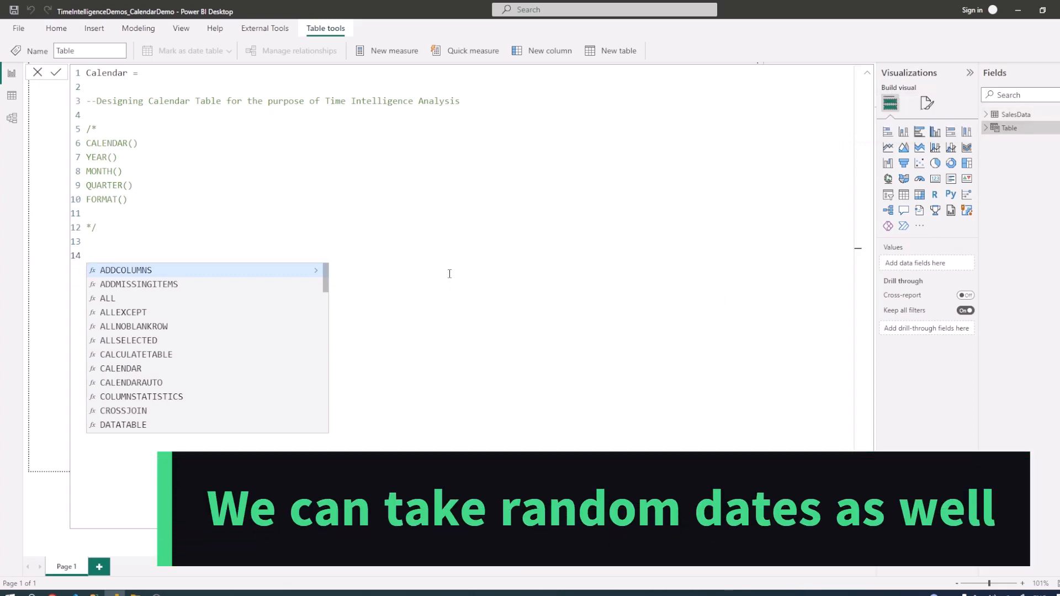
{"action": "type", "text": "Var "}
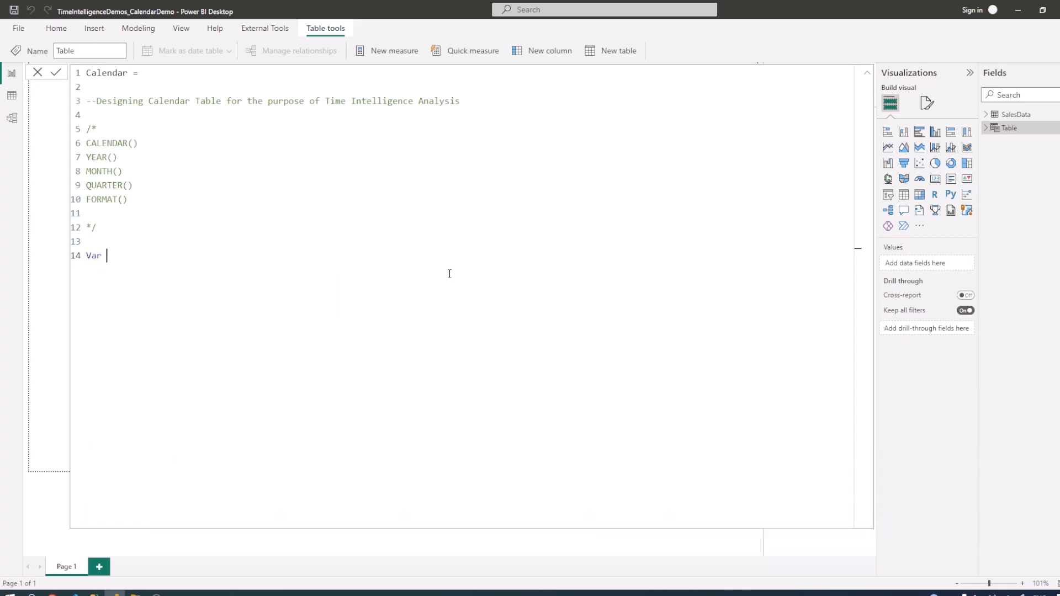
{"action": "type", "text": "mindate ="}
{"action": "type", "text": "min("}
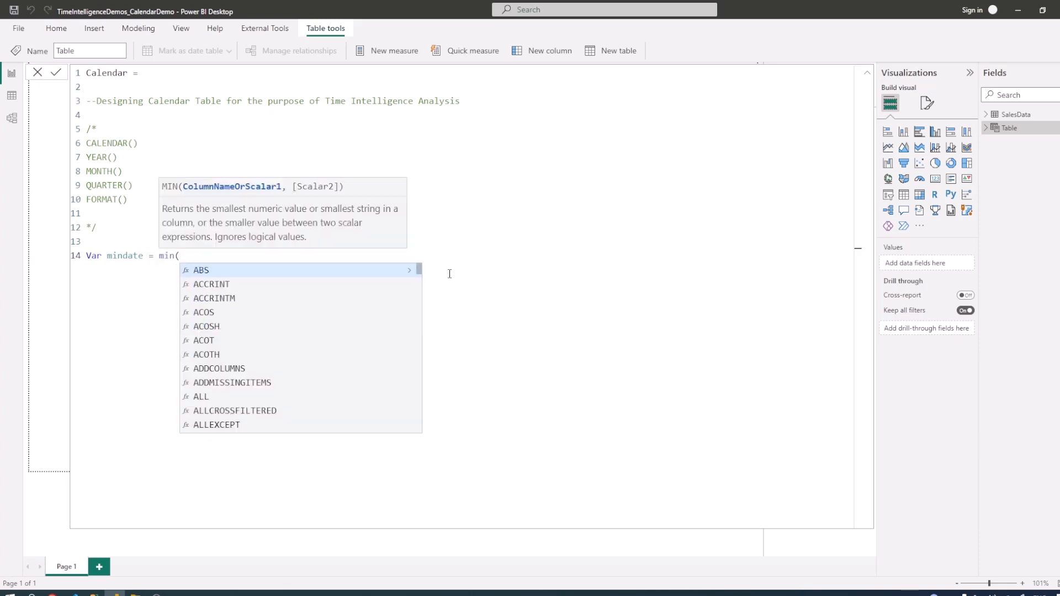
{"action": "type", "text": "Sal"}
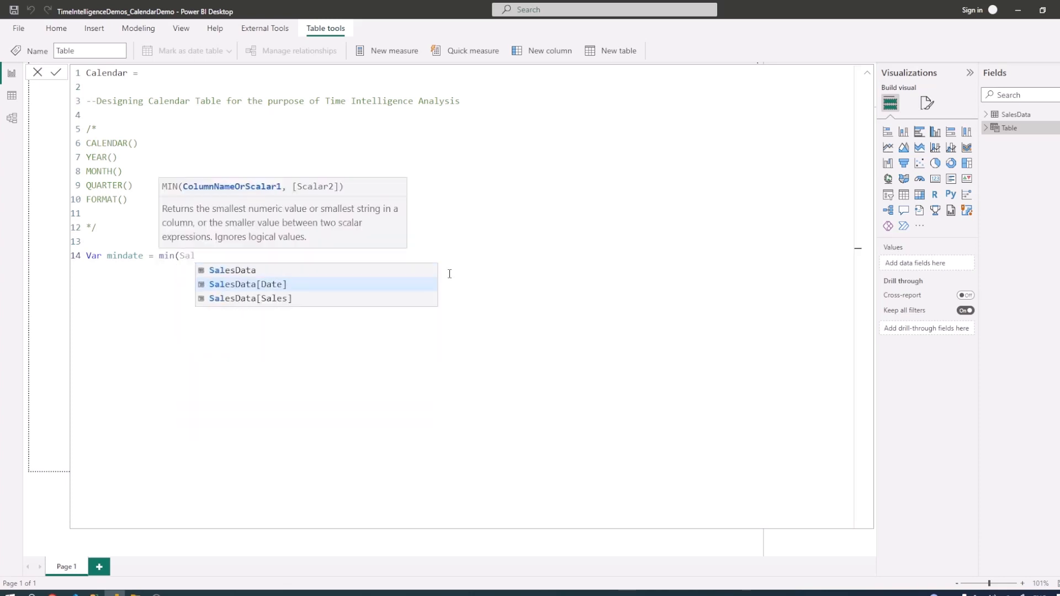
{"action": "key", "text": "Tab"}
{"action": "type", "text": ")"}
{"action": "key", "text": "Return"}
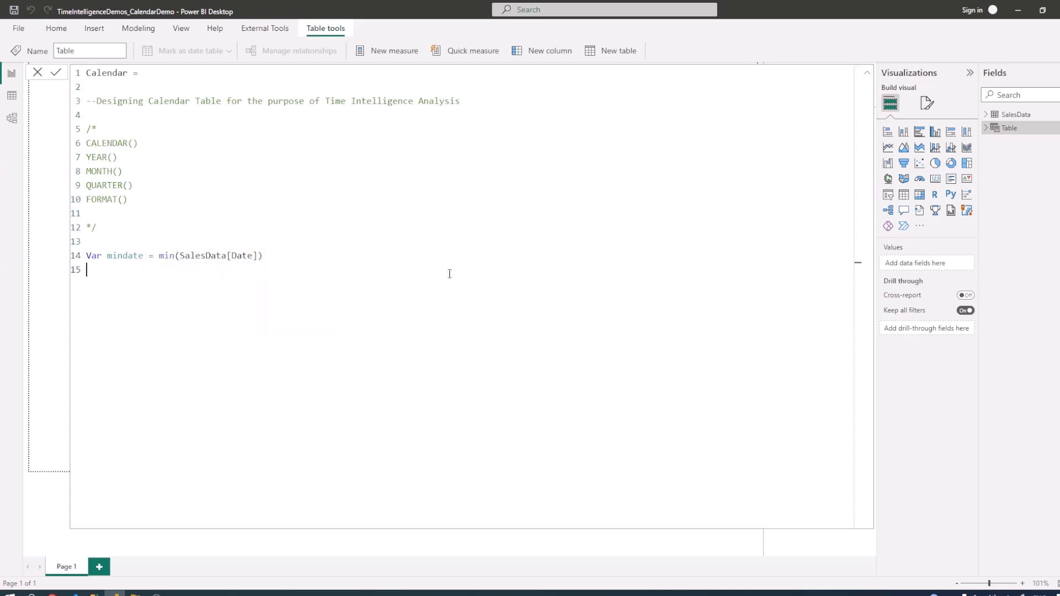
Declare the variable maxdate as max(SalesData[Date]) on the line below mindate.
{"action": "type", "text": "Var maxdate = m"}
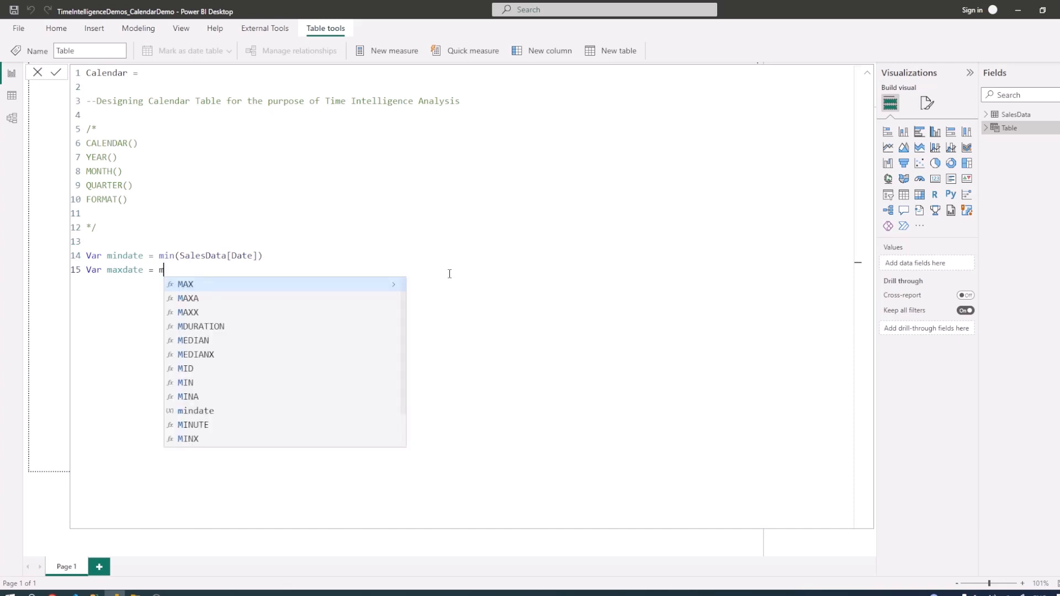
{"action": "type", "text": "ax(Sales"}
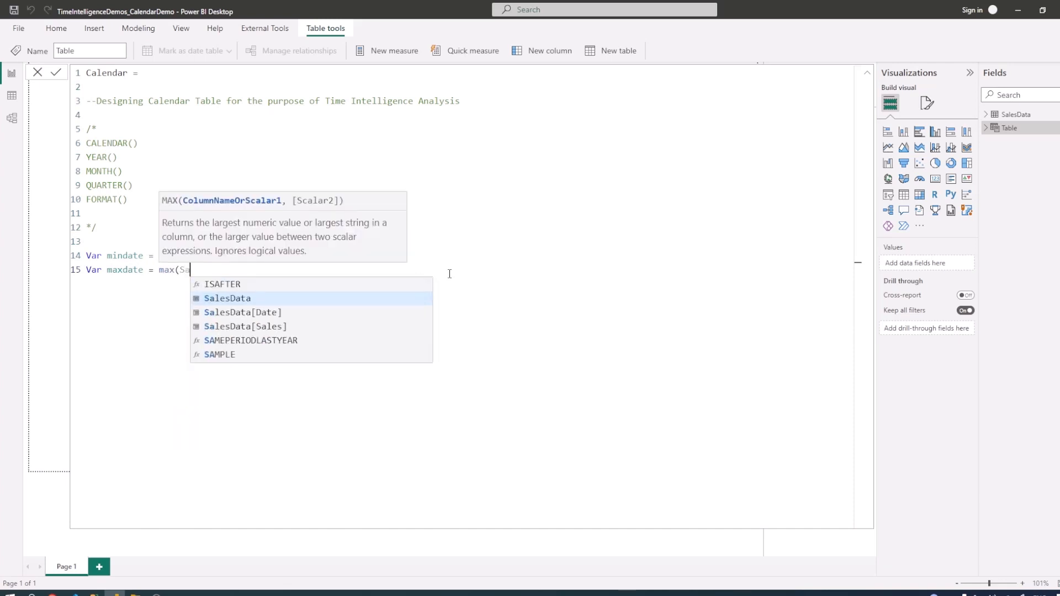
{"action": "key", "text": "Down"}
{"action": "key", "text": "Tab"}
{"action": "type", "text": ")"}
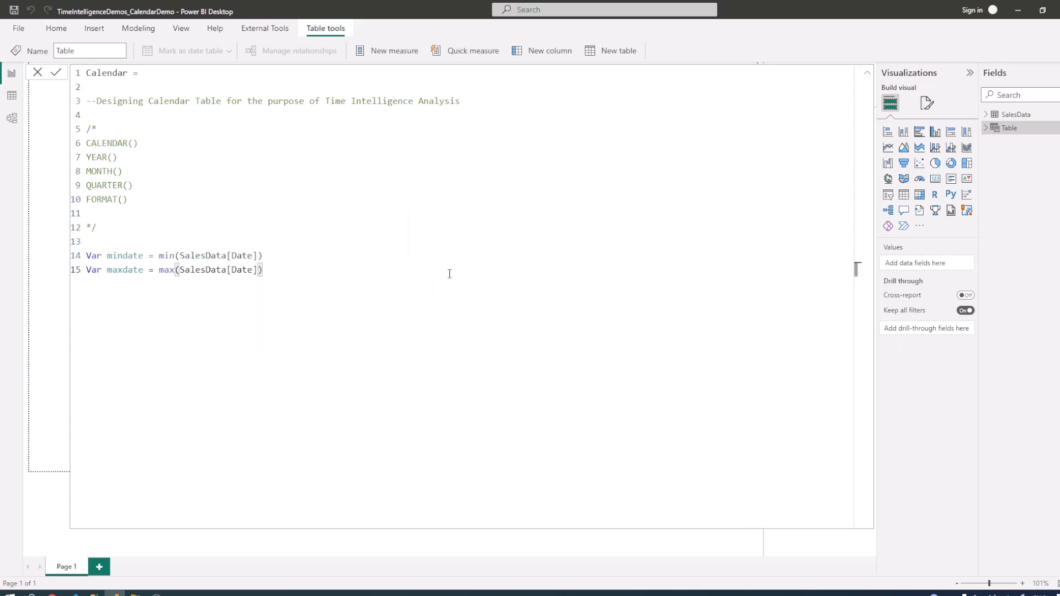
Add a RETURN statement below the variables and start an ADDCOLUMNS function under it.
{"action": "key", "text": "shift+Return"}
{"action": "key", "text": "shift+Return"}
{"action": "type", "text": "RETURN"}
{"action": "key", "text": "Return"}
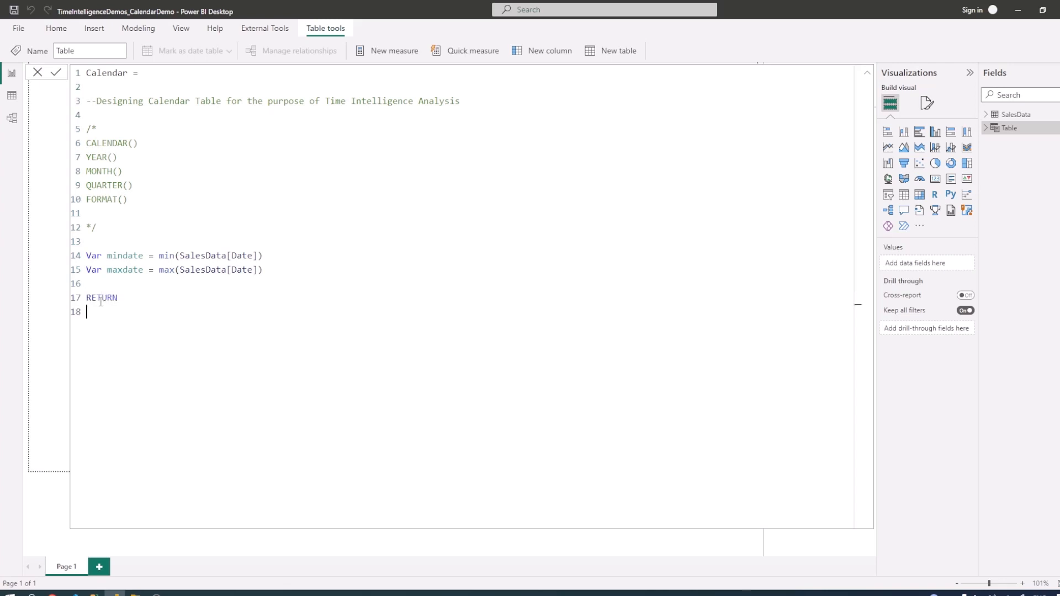
{"action": "key", "text": "Return"}
{"action": "type", "text": "AD"}
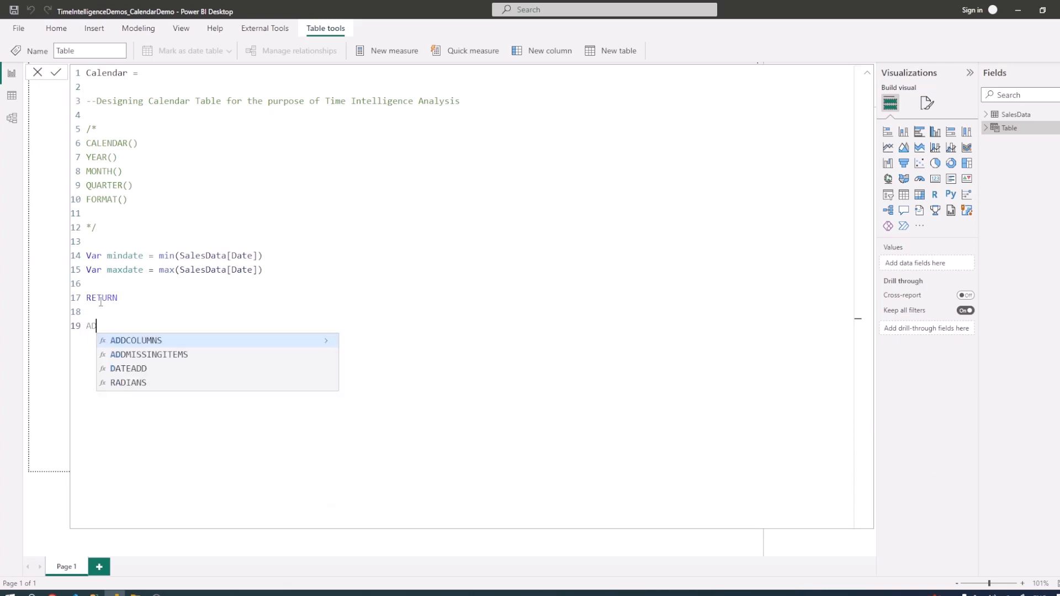
{"action": "type", "text": "DCOLUM"}
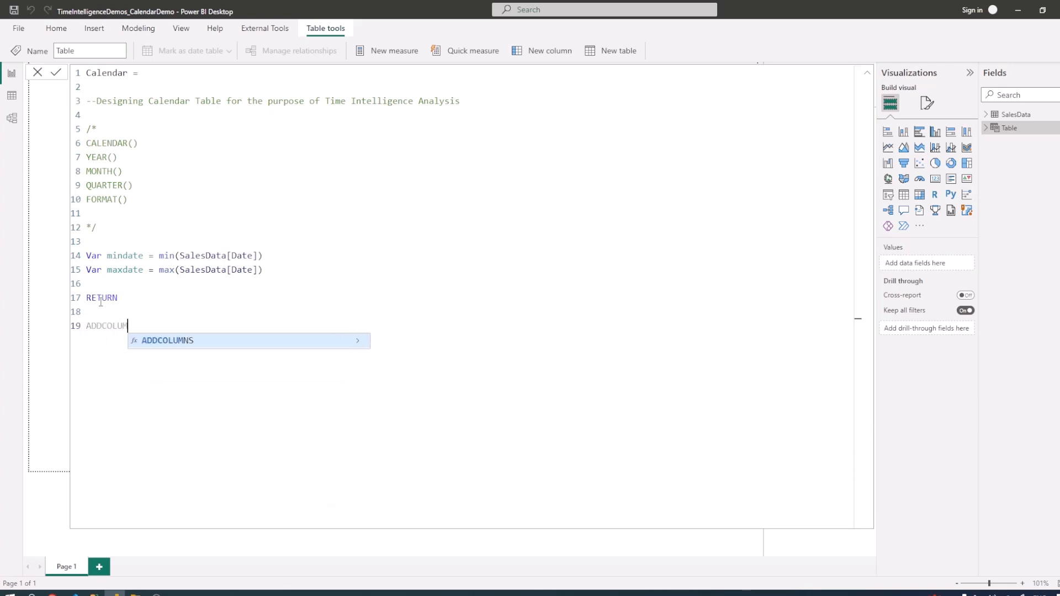
{"action": "type", "text": "NS("}
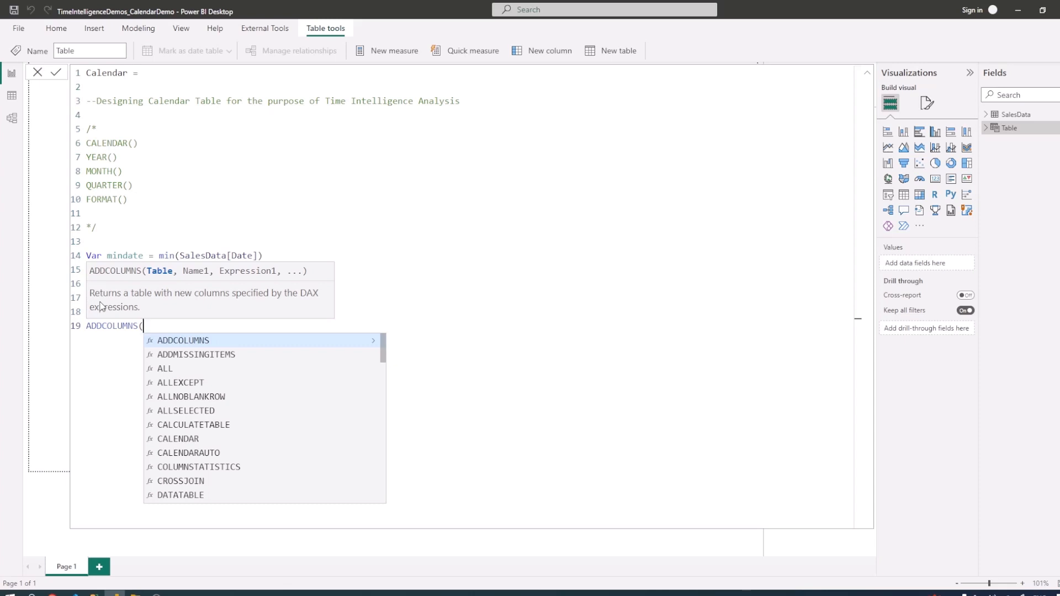
Enter CALENDAR(mindate,maxdate) as the table argument of ADDCOLUMNS, followed by a comma and a blank line.
{"action": "type", "text": "Ca"}
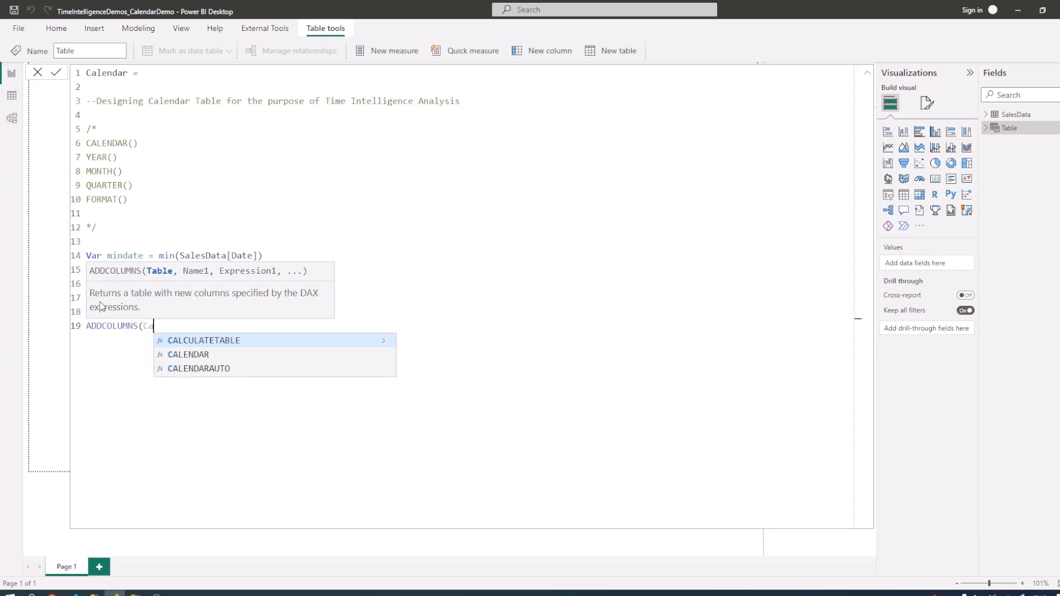
{"action": "key", "text": "Down"}
{"action": "key", "text": "Tab"}
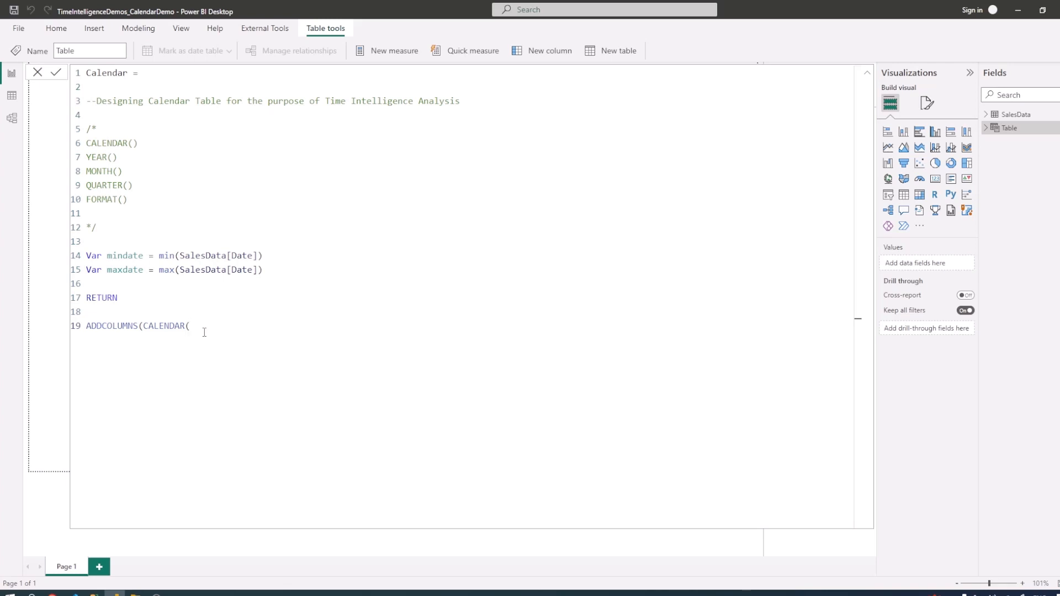
{"action": "key", "text": "BackSpace"}
{"action": "type", "text": "("}
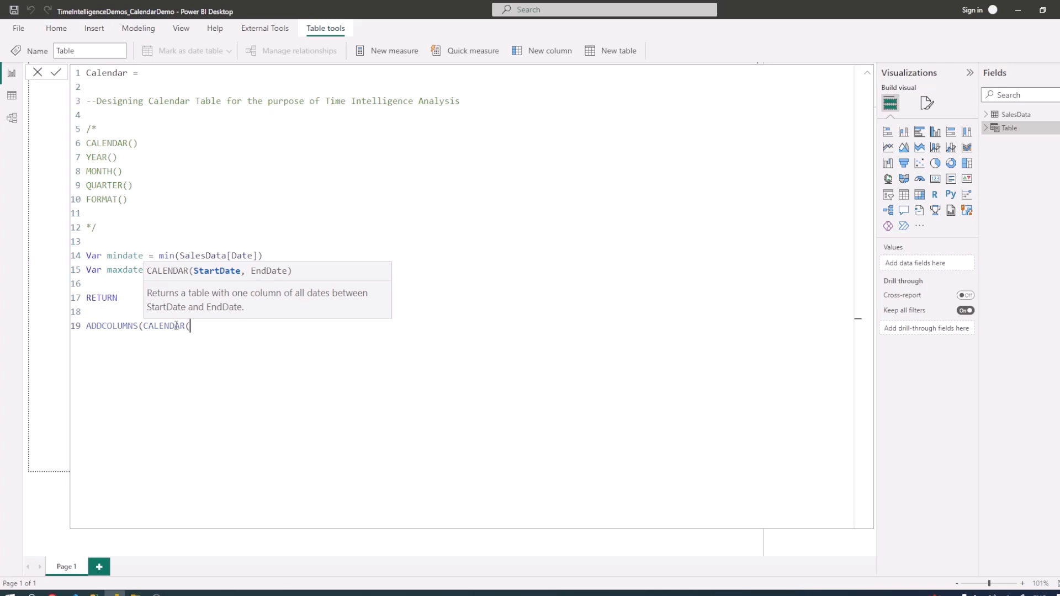
{"action": "type", "text": "mindate"}
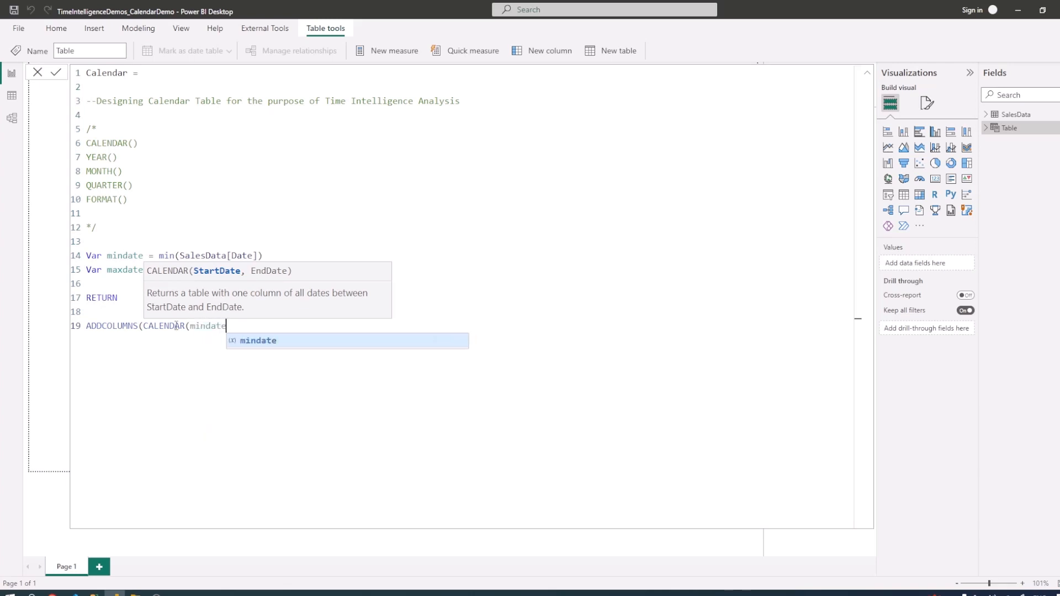
{"action": "type", "text": ",max"}
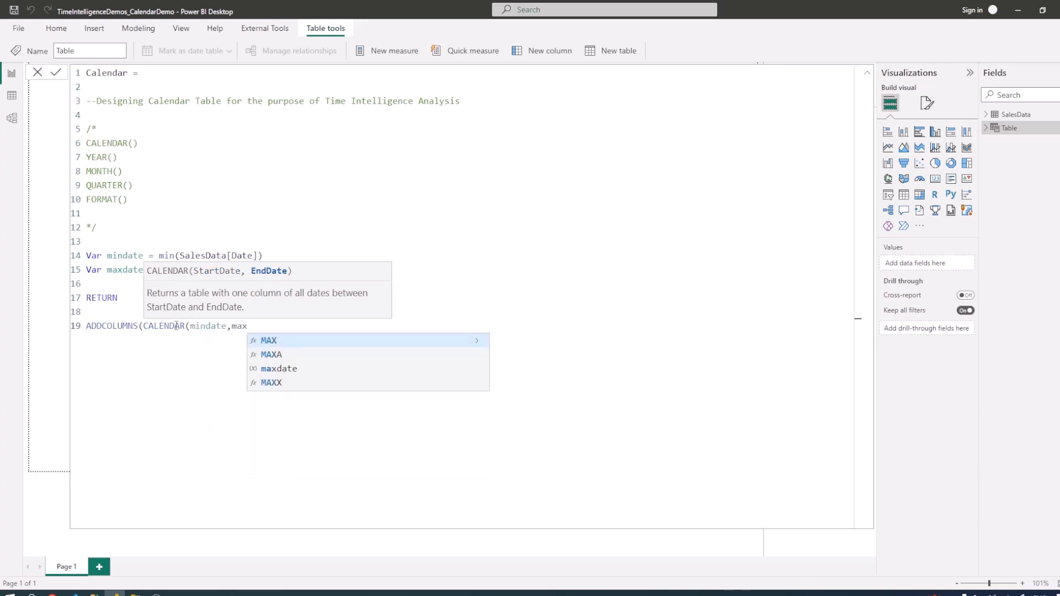
{"action": "key", "text": "Down"}
{"action": "key", "text": "Down"}
{"action": "type", "text": "date)"}
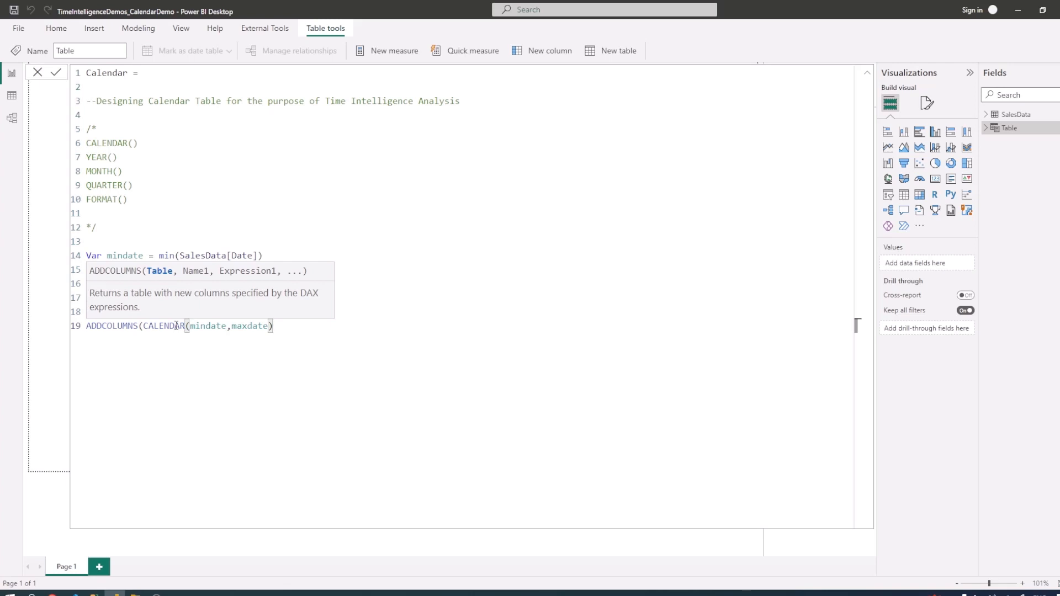
{"action": "type", "text": ","}
{"action": "key", "text": "shift+Return"}
{"action": "key", "text": "shift+Return"}
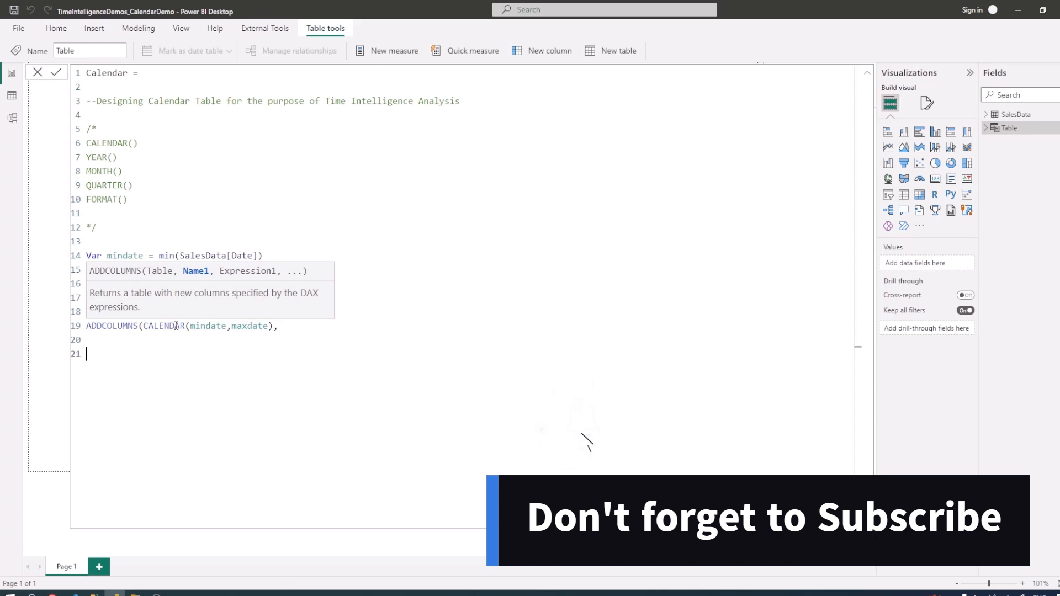
Define a "Year" column in ADDCOLUMNS with the expression YEAR([Date]).
{"action": "type", "text": "\"Year\""}
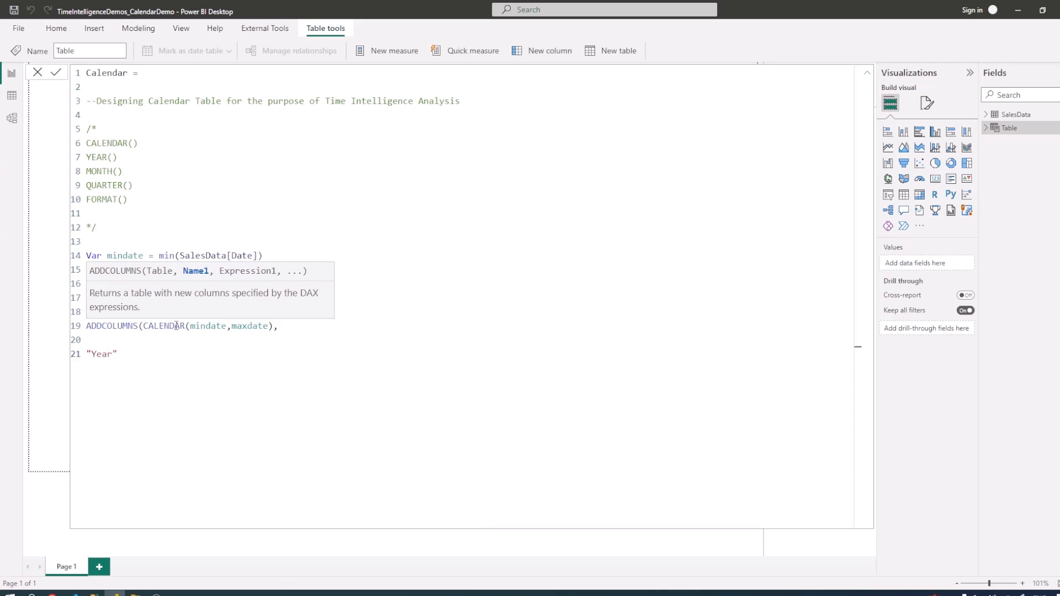
{"action": "type", "text": ",YE"}
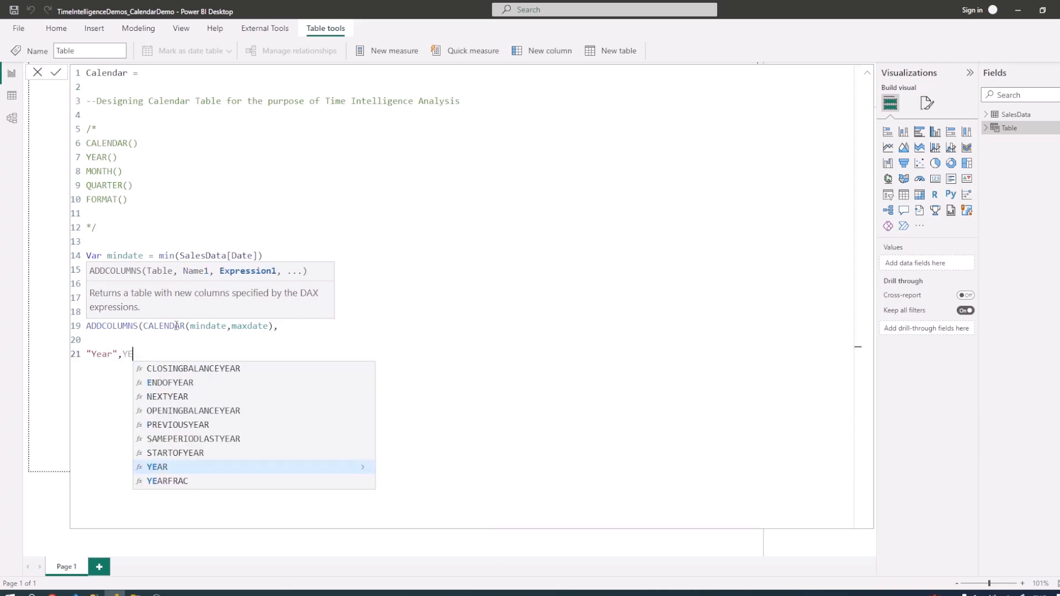
{"action": "type", "text": "AR("}
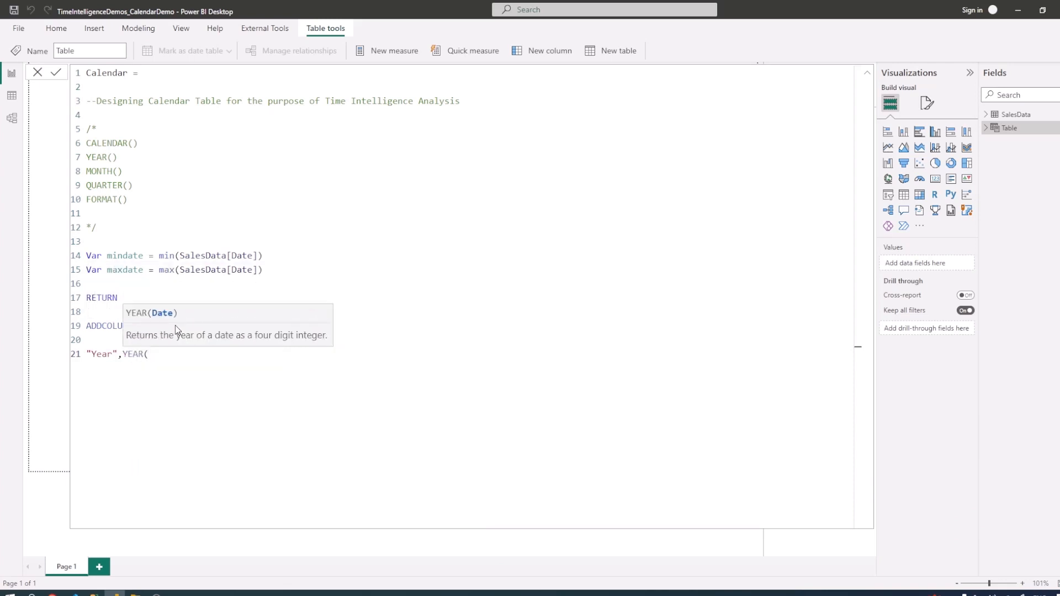
{"action": "type", "text": "[Date])"}
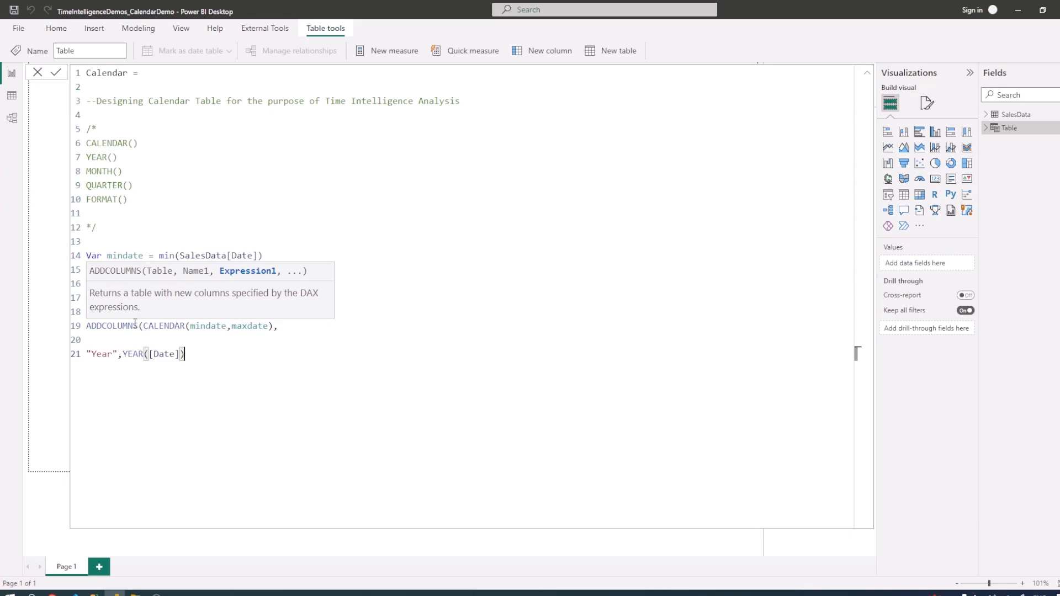
{"action": "left_click_drag", "start_coordinate": [146, 329], "coordinate": [273, 332]}
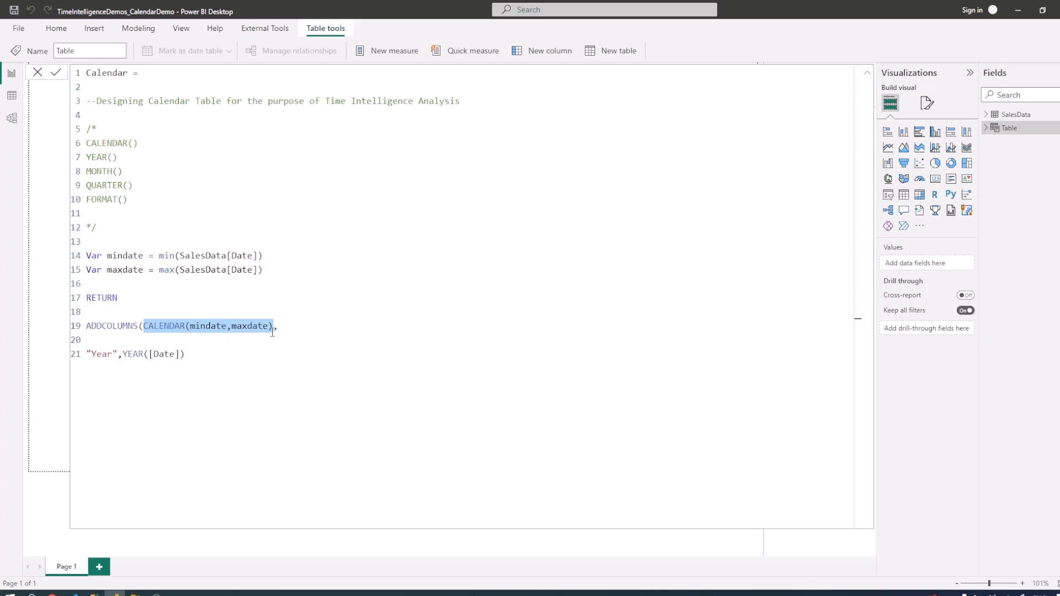
{"action": "left_click", "coordinate": [161, 355]}
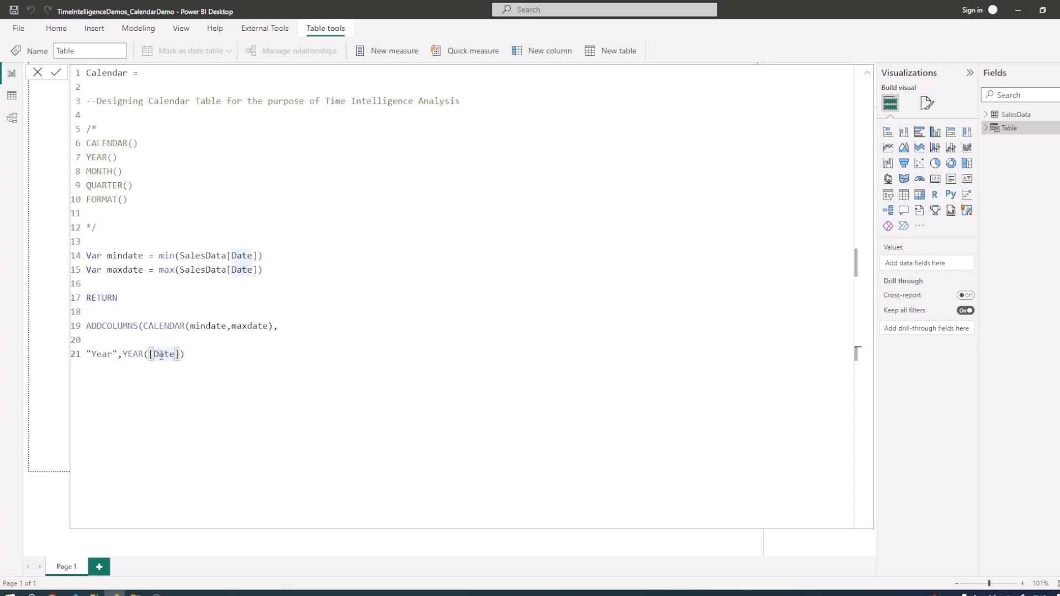
{"action": "left_click_drag", "start_coordinate": [159, 326], "coordinate": [222, 326]}
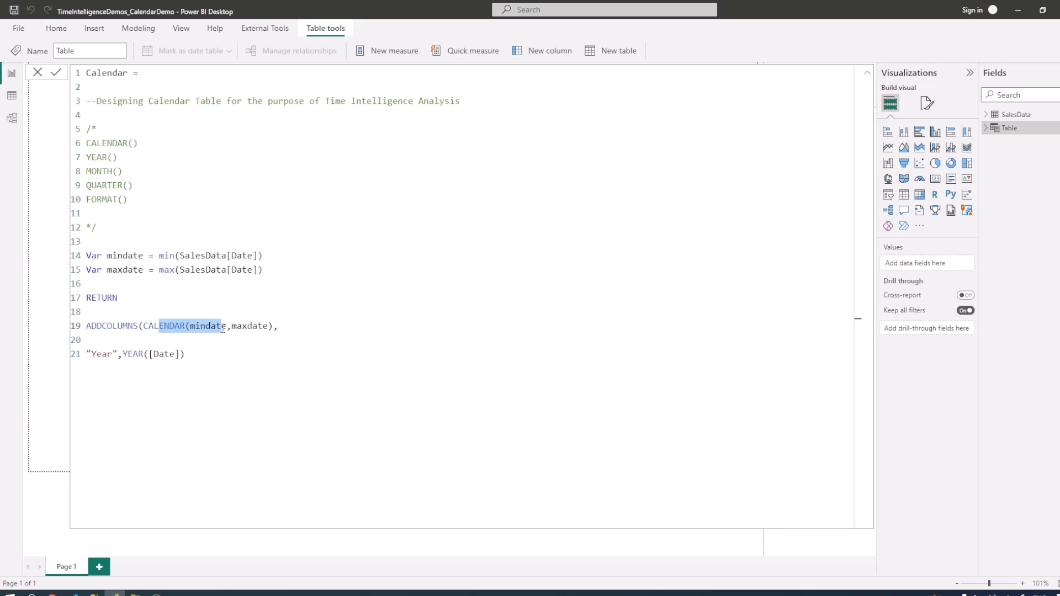
{"action": "left_click", "coordinate": [172, 358]}
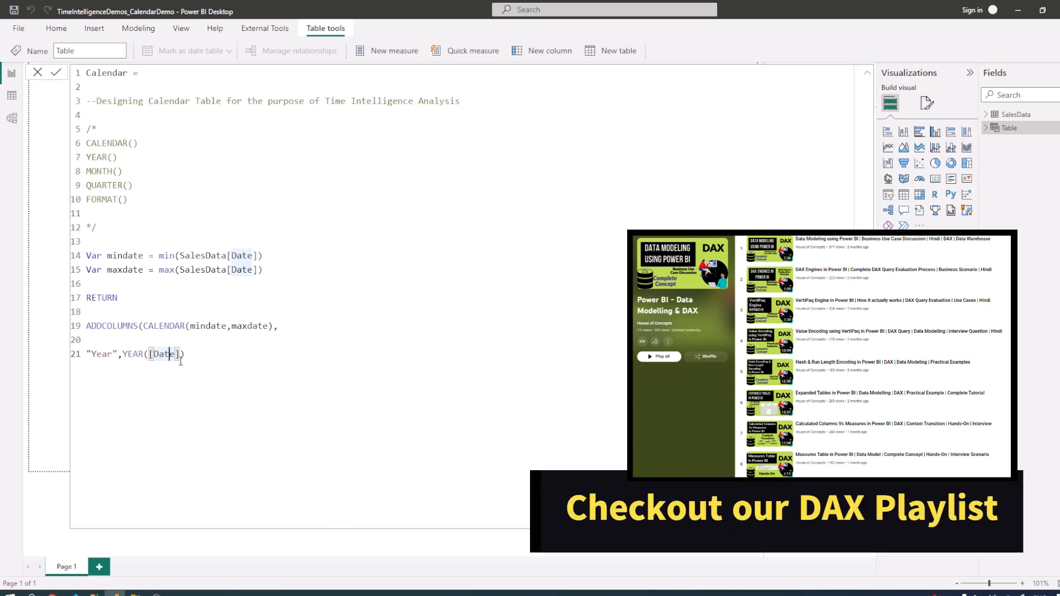
Add a "Quarter" column below the Year column with the expression QUARTER([Date]).
{"action": "left_click", "coordinate": [189, 357]}
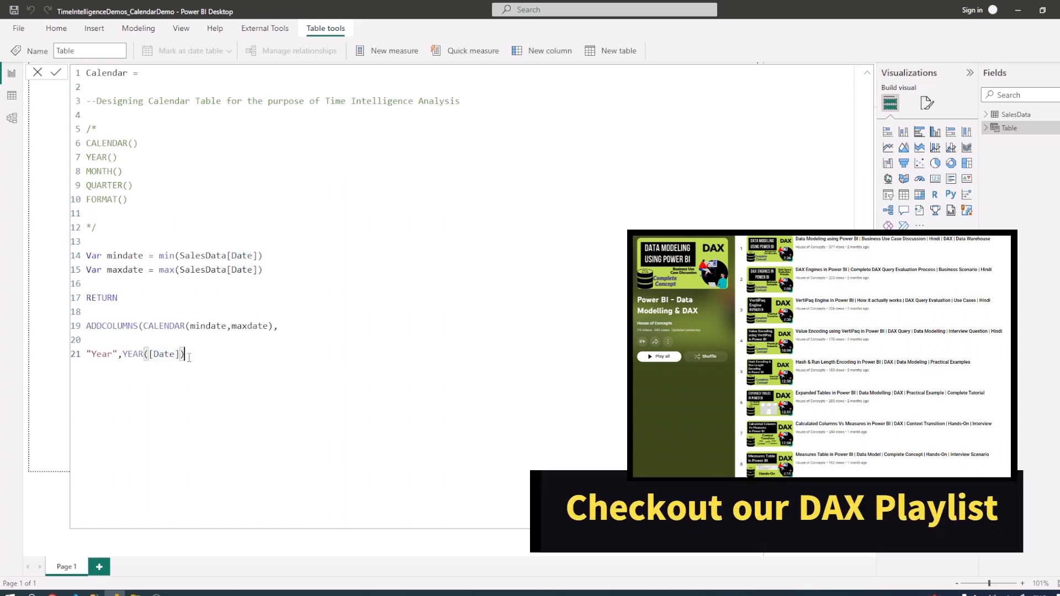
{"action": "type", "text": ","}
{"action": "key", "text": "Return"}
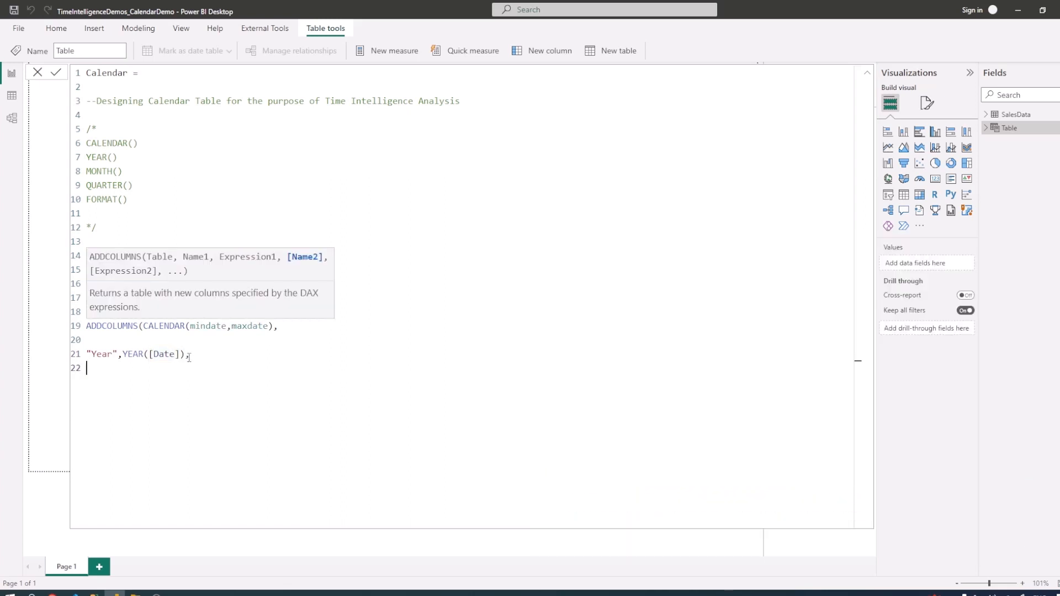
{"action": "type", "text": "\"Quarter\",Q"}
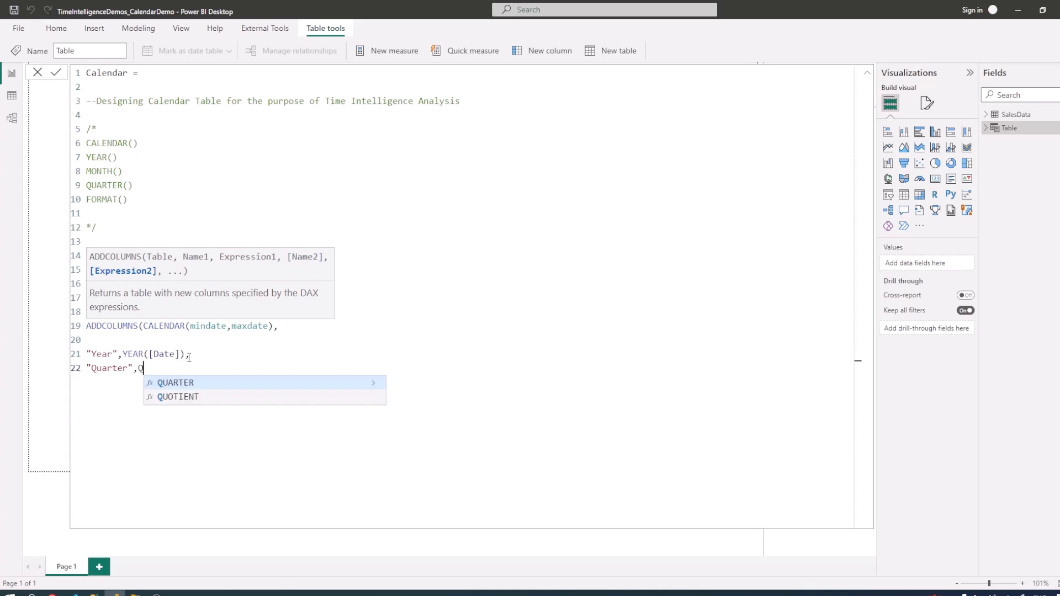
{"action": "type", "text": "ua"}
{"action": "key", "text": "Tab"}
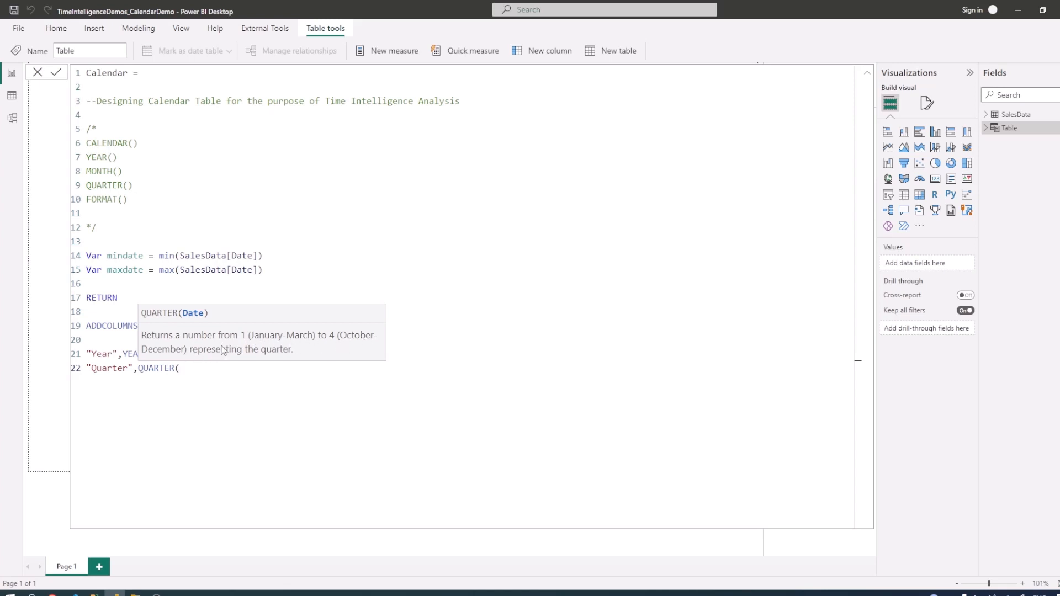
{"action": "type", "text": "[D"}
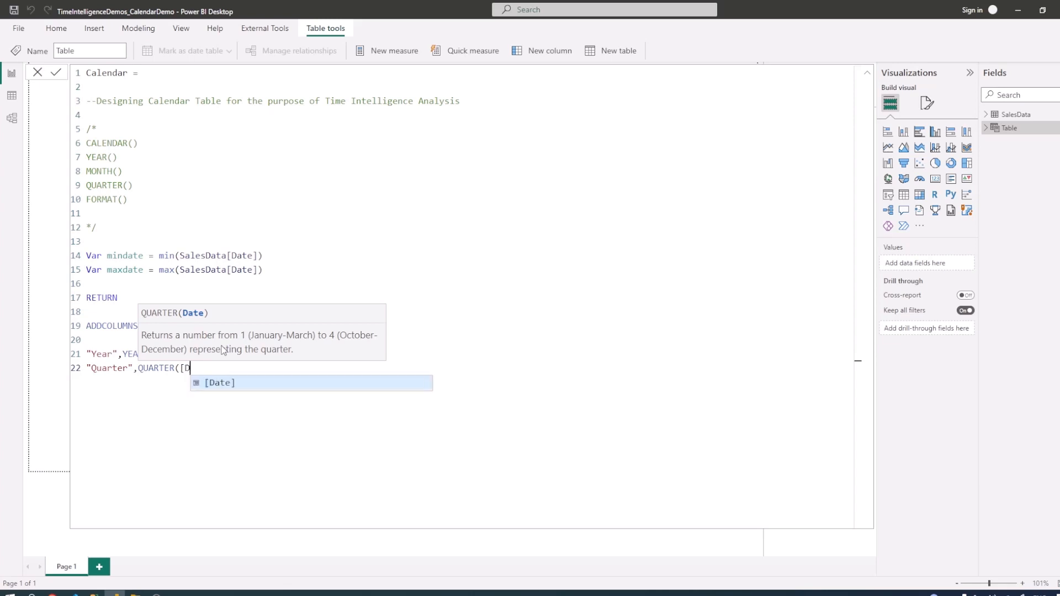
{"action": "key", "text": "Tab"}
{"action": "type", "text": ")"}
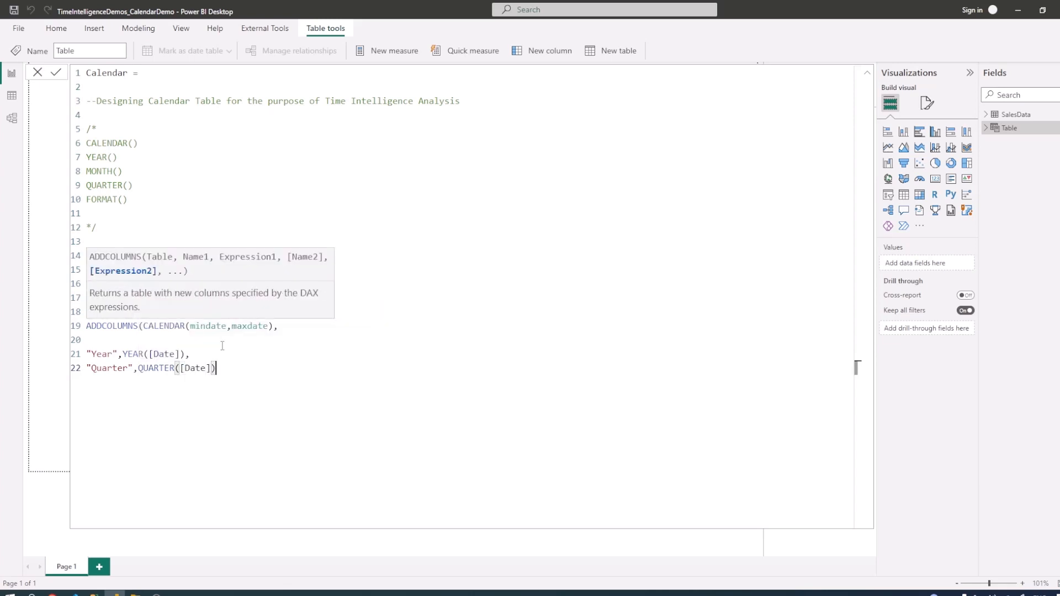
Add a "Quartername" column on the next line with the expression "Q" & QUARTER([Date]).
{"action": "type", "text": ","}
{"action": "key", "text": "shift+Return"}
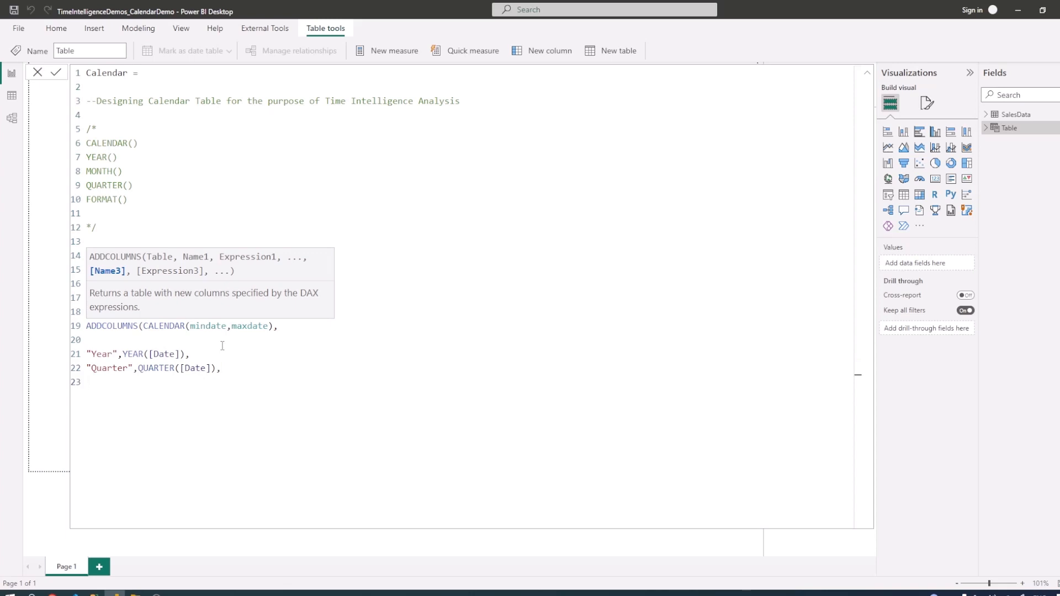
{"action": "type", "text": "\"Quartername\",\"Q\" "}
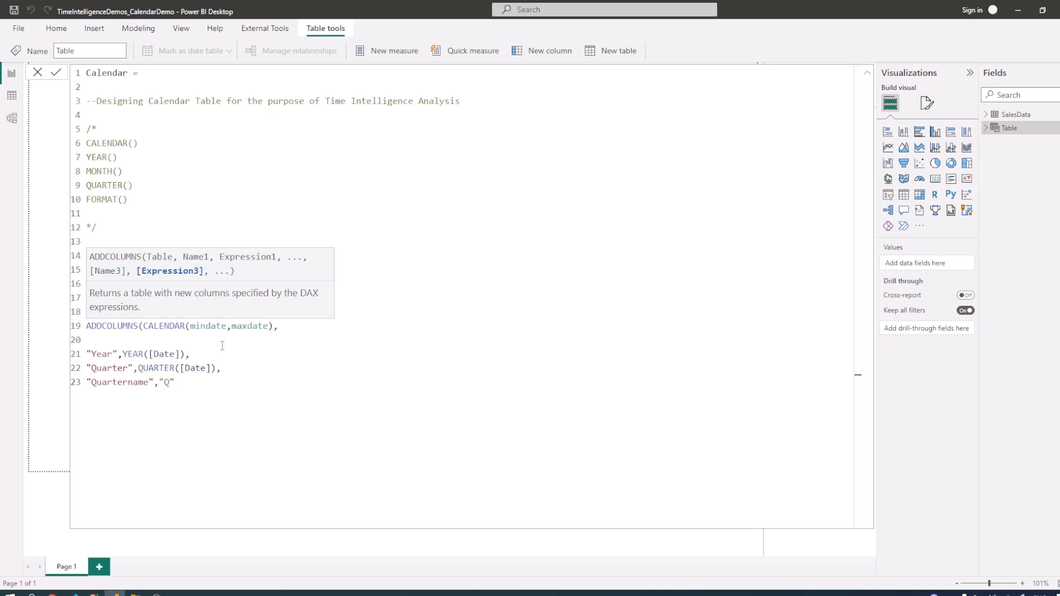
{"action": "type", "text": "& Q"}
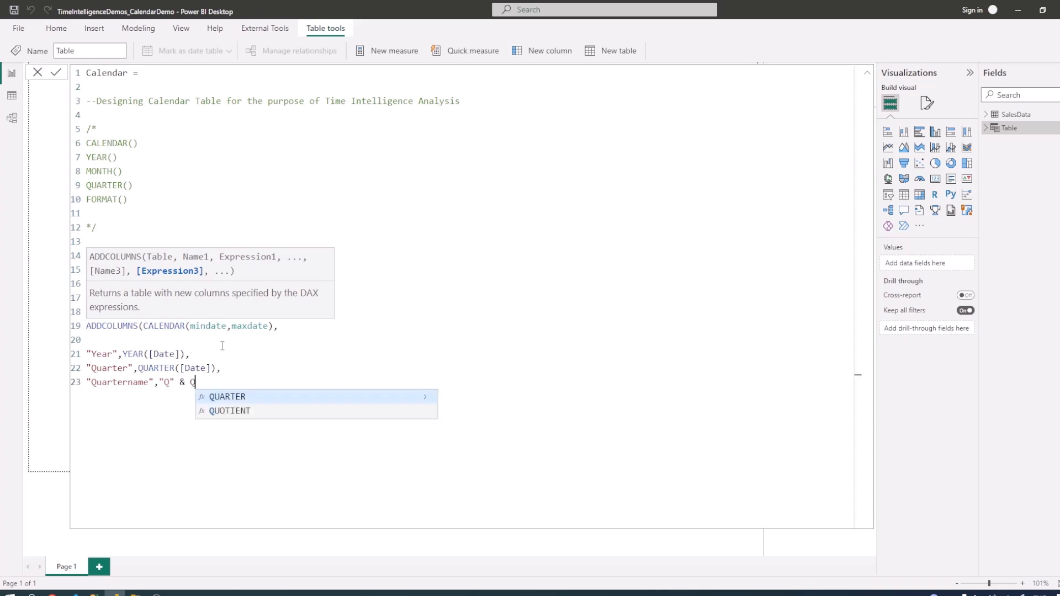
{"action": "type", "text": "UARTER("}
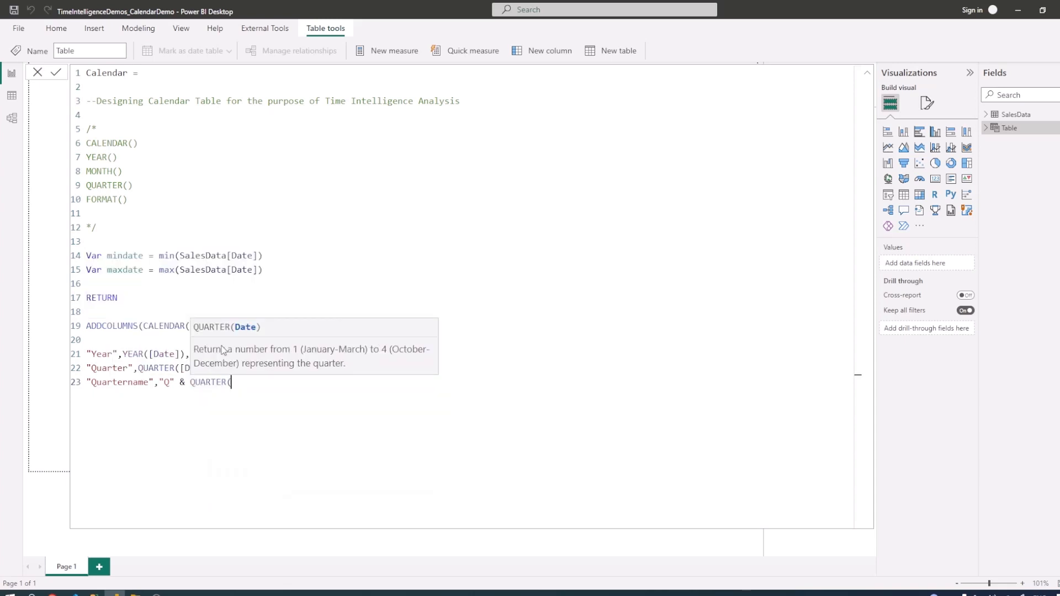
{"action": "type", "text": "[Da"}
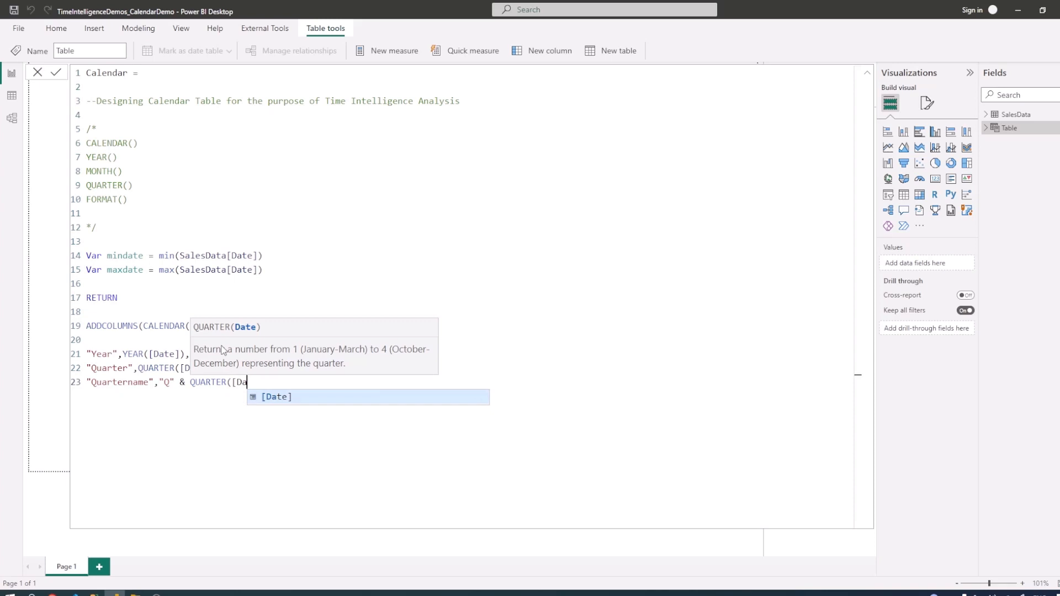
{"action": "type", "text": "te])"}
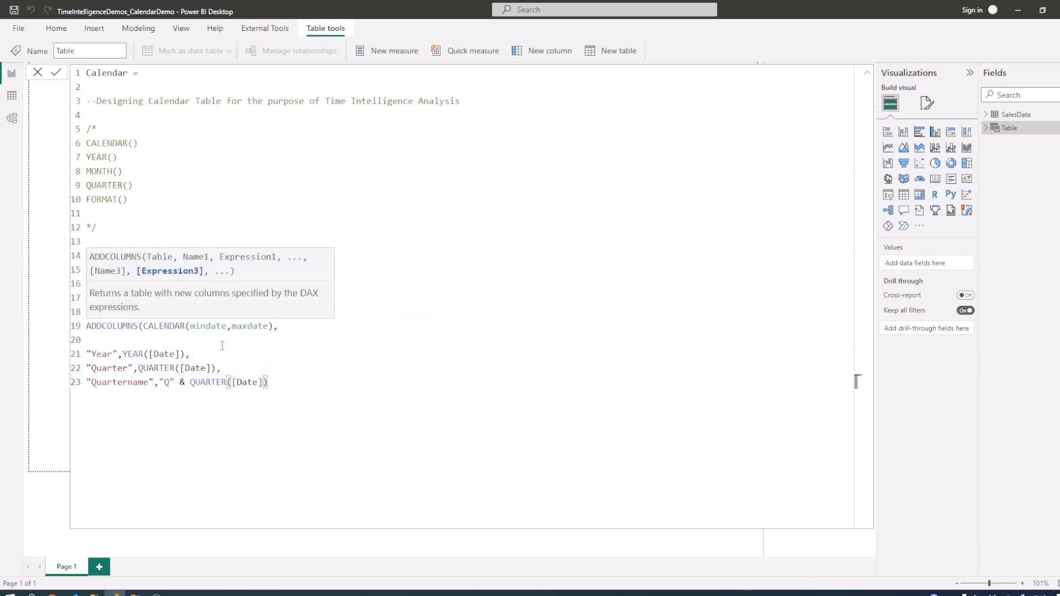
Add a "Month" column below Quartername with the expression Month([Date]), ending the line with a comma.
{"action": "type", "text": ","}
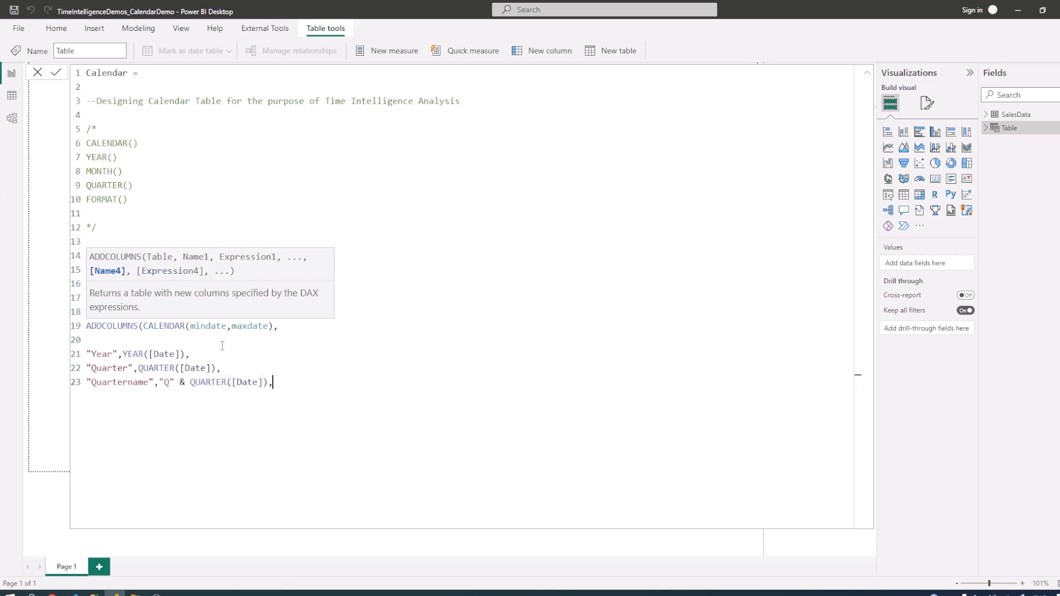
{"action": "key", "text": "shift+Return"}
{"action": "type", "text": "\"Month\","}
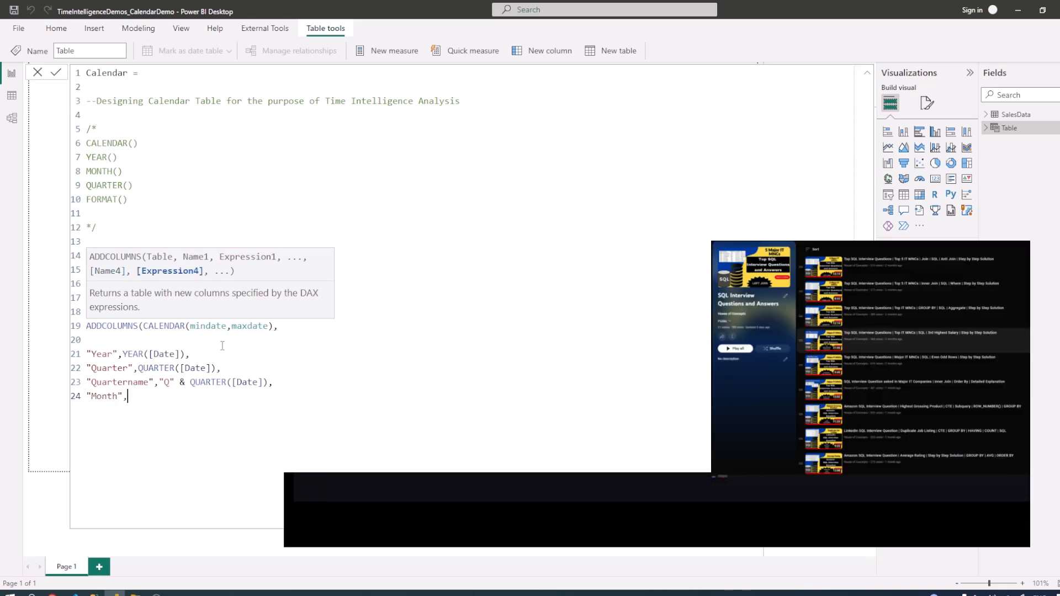
{"action": "type", "text": "Month"}
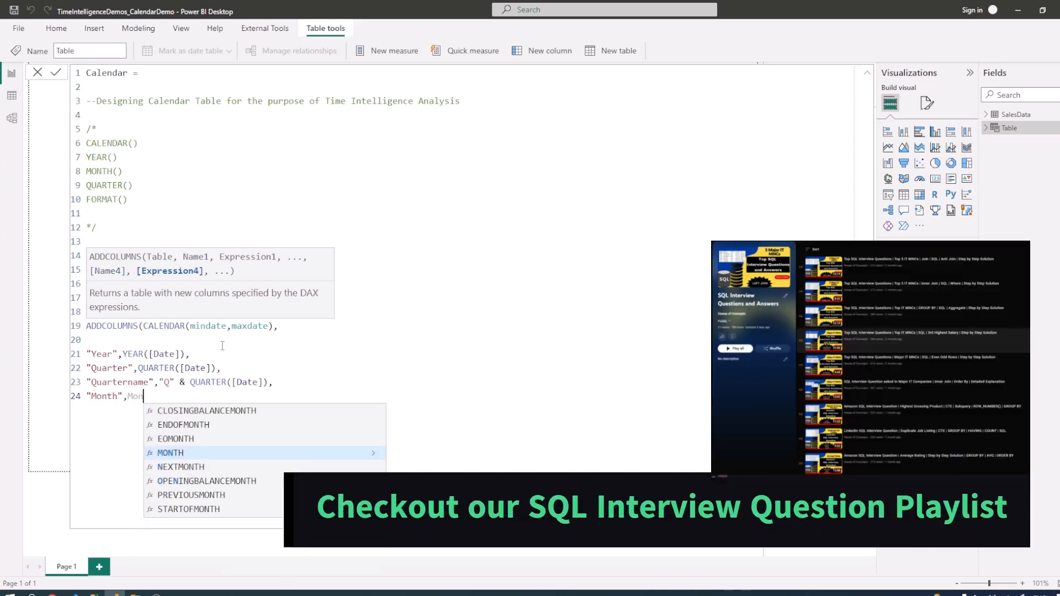
{"action": "type", "text": "("}
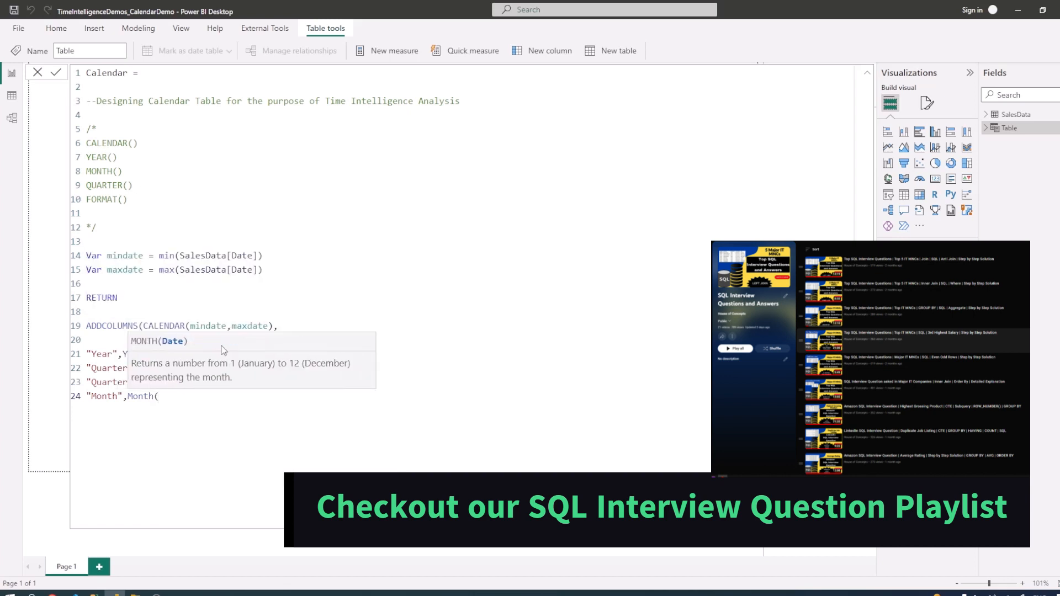
{"action": "type", "text": "[Date"}
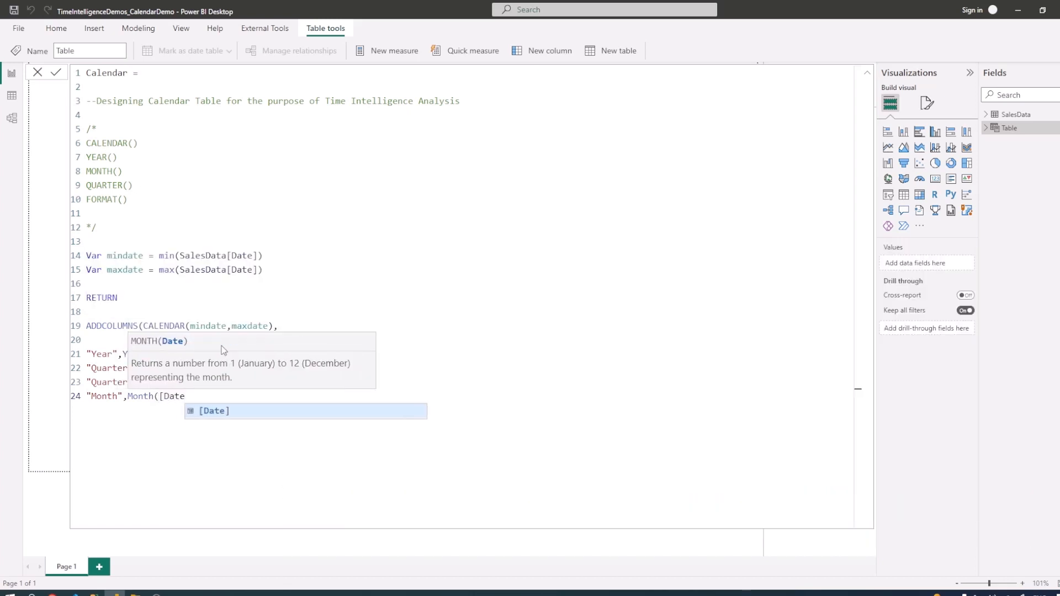
{"action": "type", "text": "]),"}
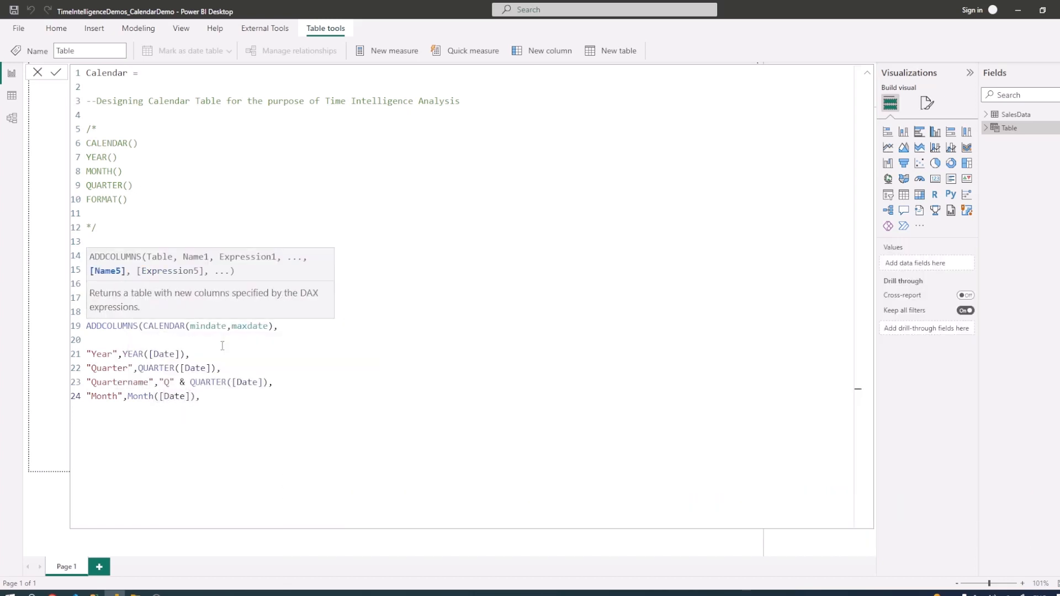
Add a "MonthName" column below Month with the expression FORMAT([Date],"MMM").
{"action": "key", "text": "Return"}
{"action": "type", "text": "\"MonthName\","}
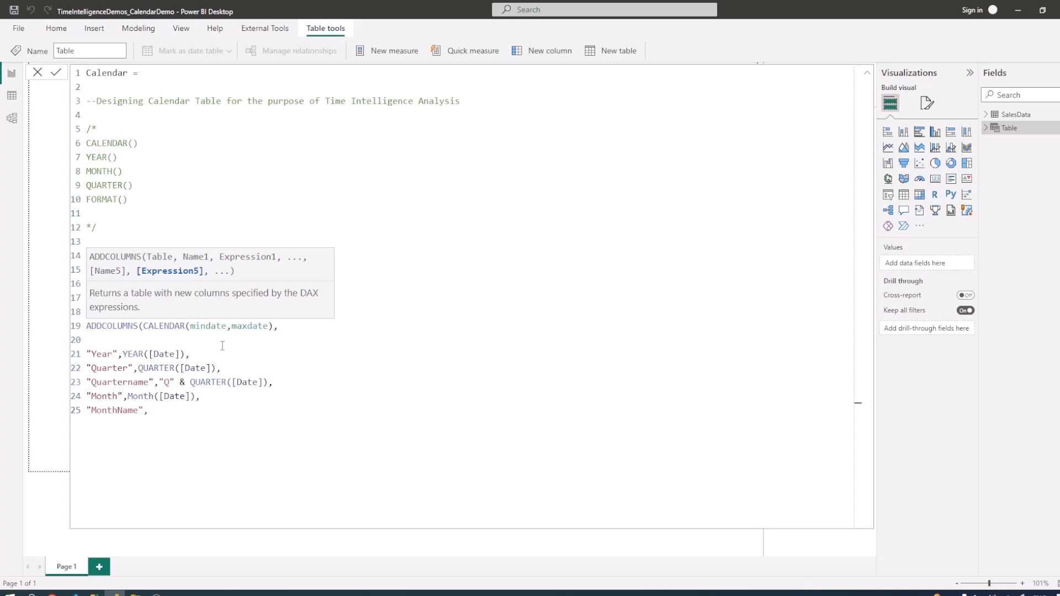
{"action": "type", "text": "FORMAT("}
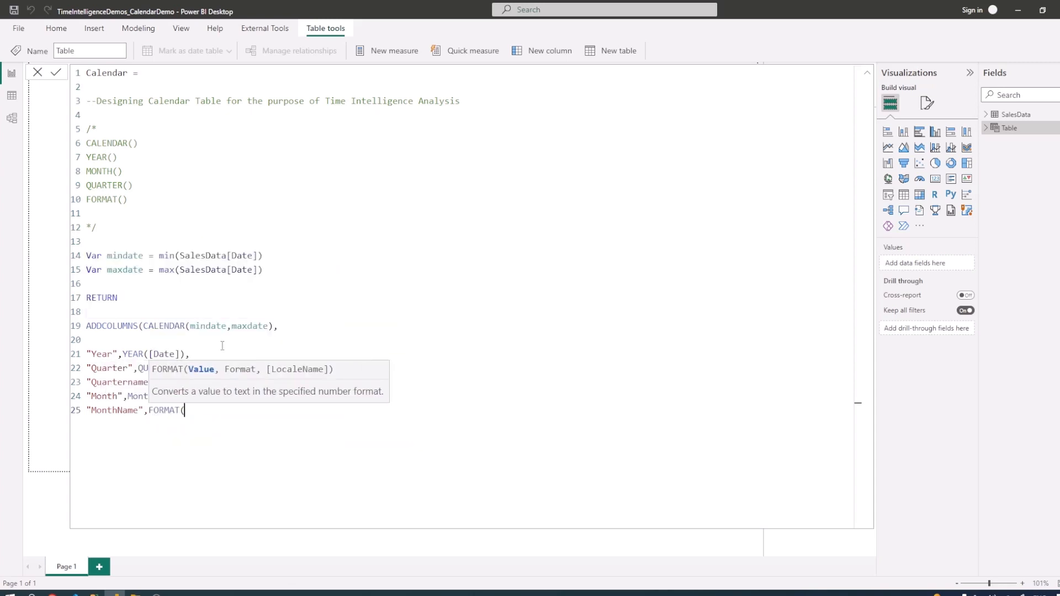
{"action": "type", "text": "[Date]"}
{"action": "type", "text": ",\"\""}
{"action": "type", "text": "MMM"}
{"action": "type", "text": ")"}
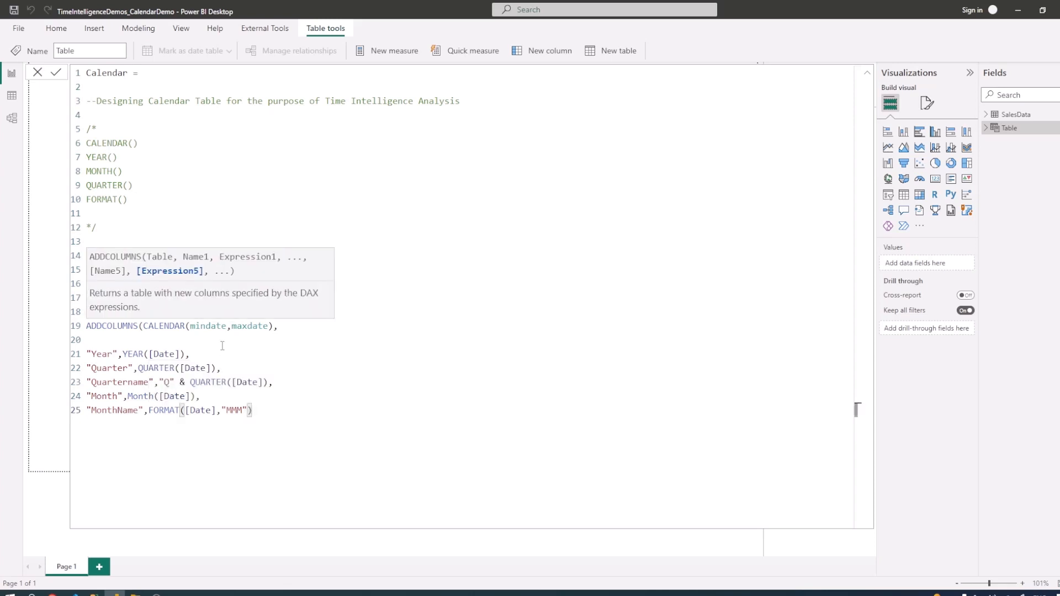
Add a "Weeknumber" column below MonthName with the expression WEEKNUM([Date]).
{"action": "type", "text": ","}
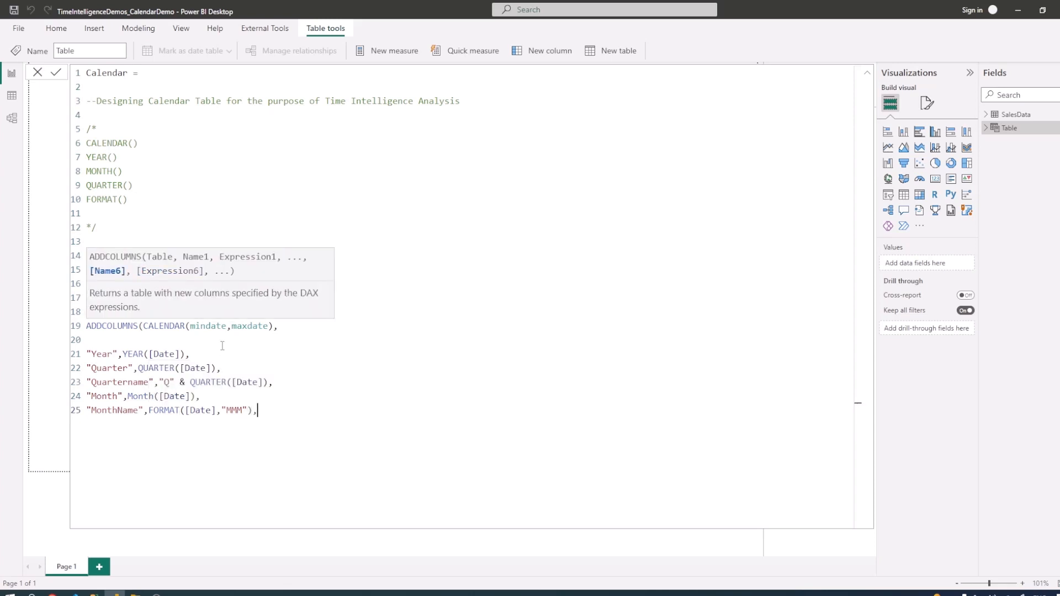
{"action": "key", "text": "Return"}
{"action": "type", "text": "Weeknumber\","}
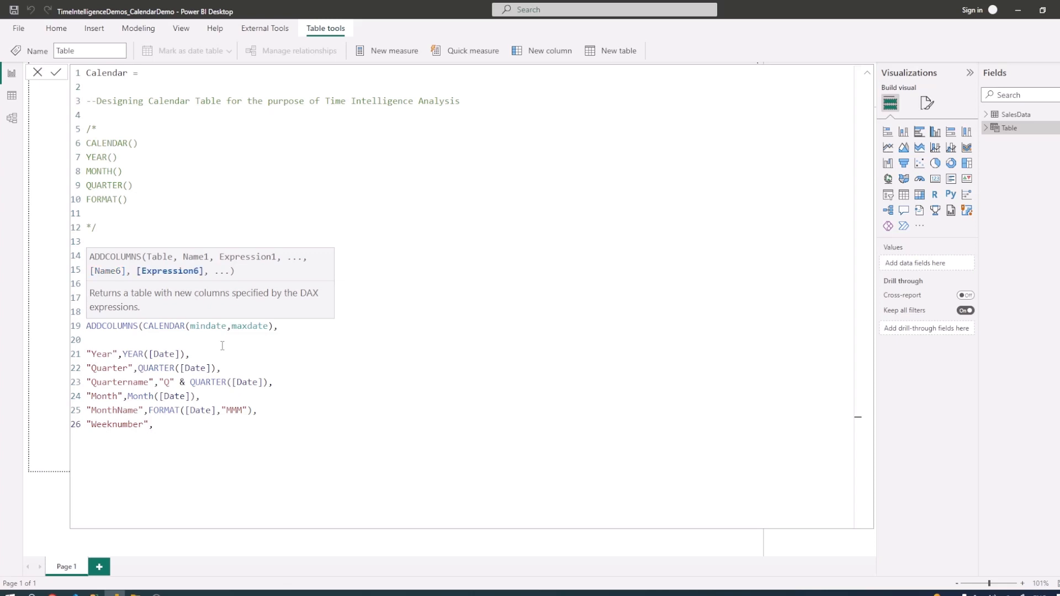
{"action": "type", "text": "Wee"}
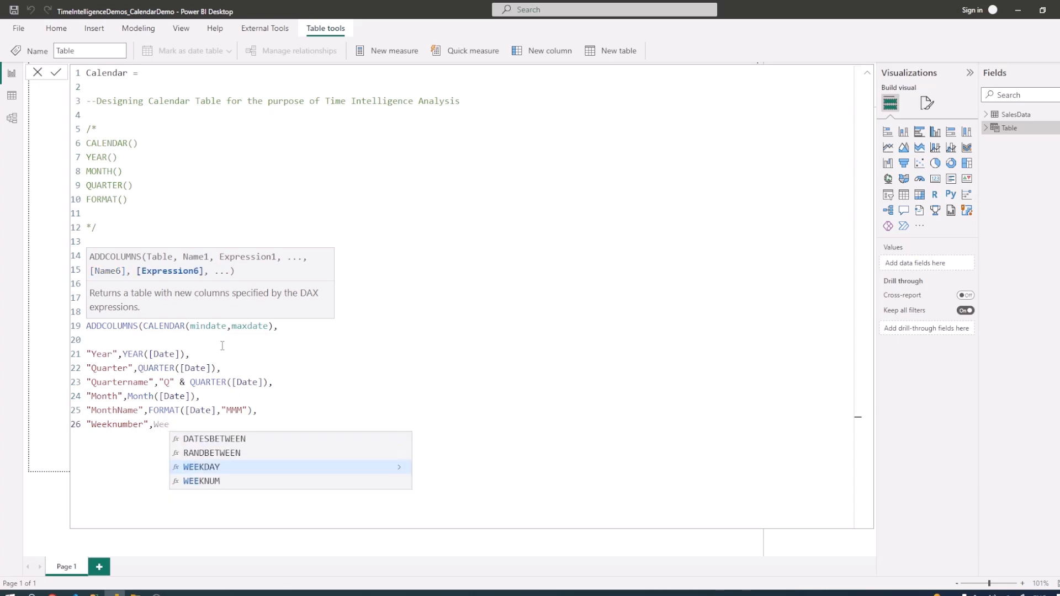
{"action": "key", "text": "Down"}
{"action": "key", "text": "Tab"}
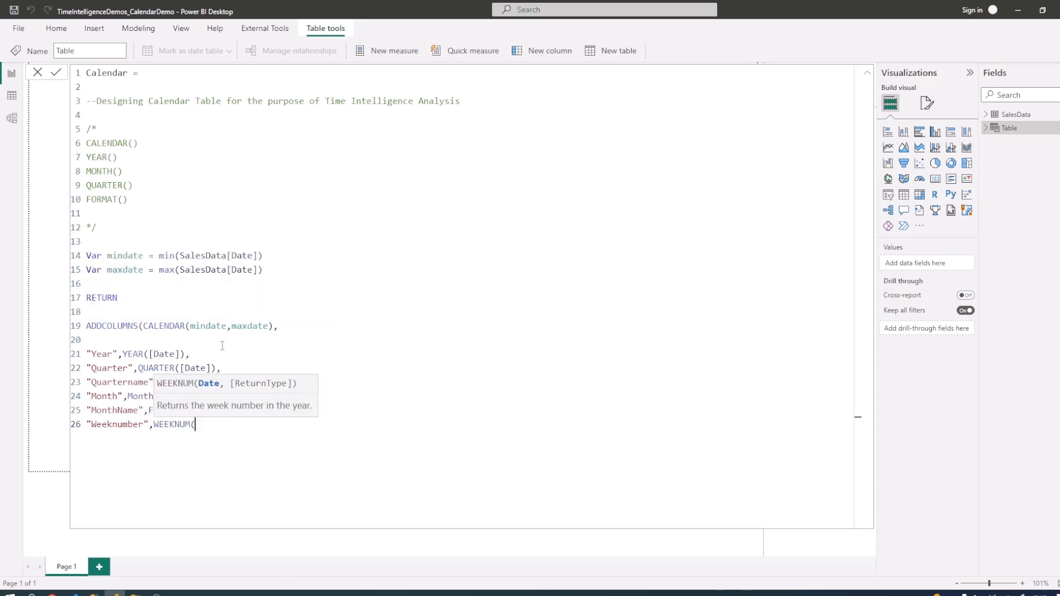
{"action": "type", "text": "[D"}
{"action": "key", "text": "Tab"}
{"action": "type", "text": ")"}
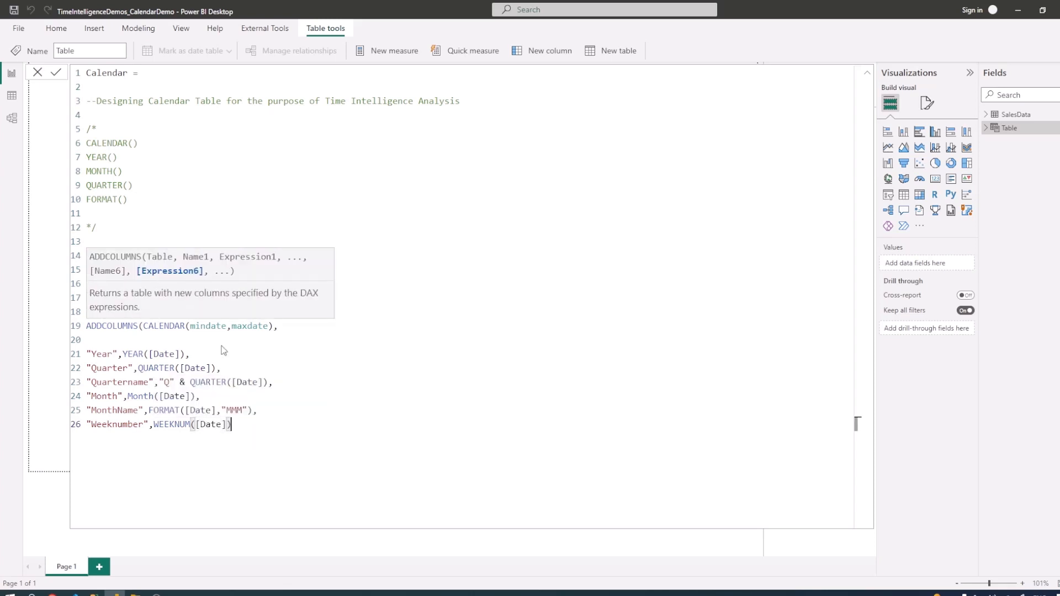
Add a "Day" column below Weeknumber with the expression Day([Date]).
{"action": "type", "text": ","}
{"action": "key", "text": "Return"}
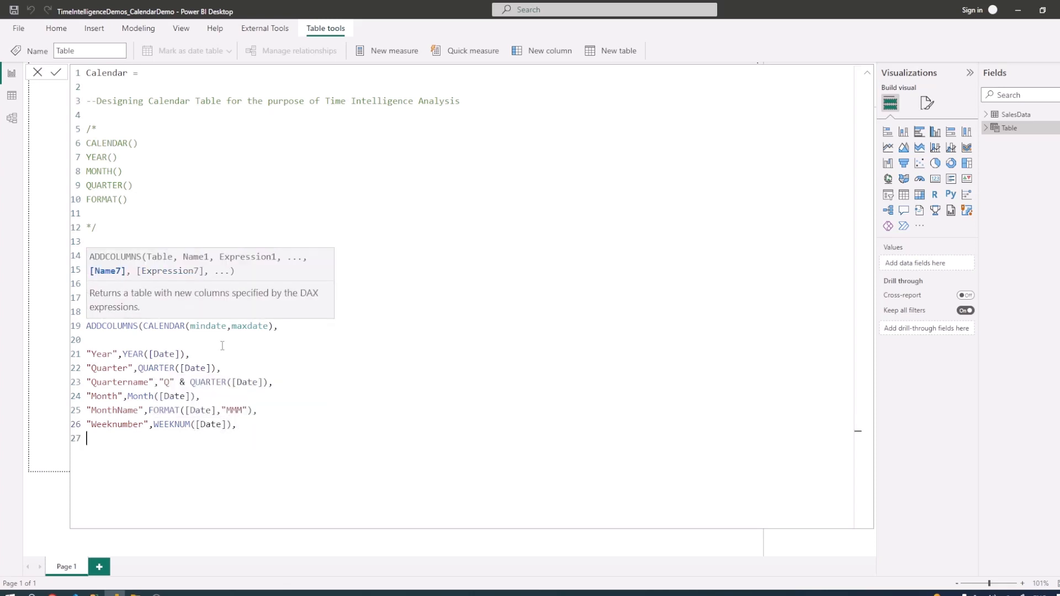
{"action": "type", "text": "\"Day\",Day"}
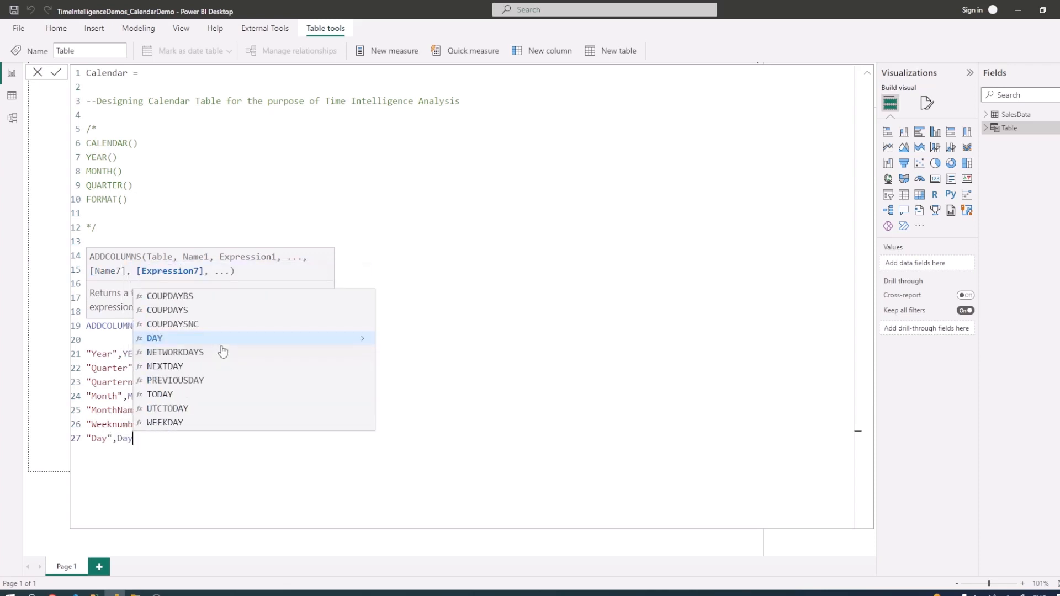
{"action": "type", "text": "([D"}
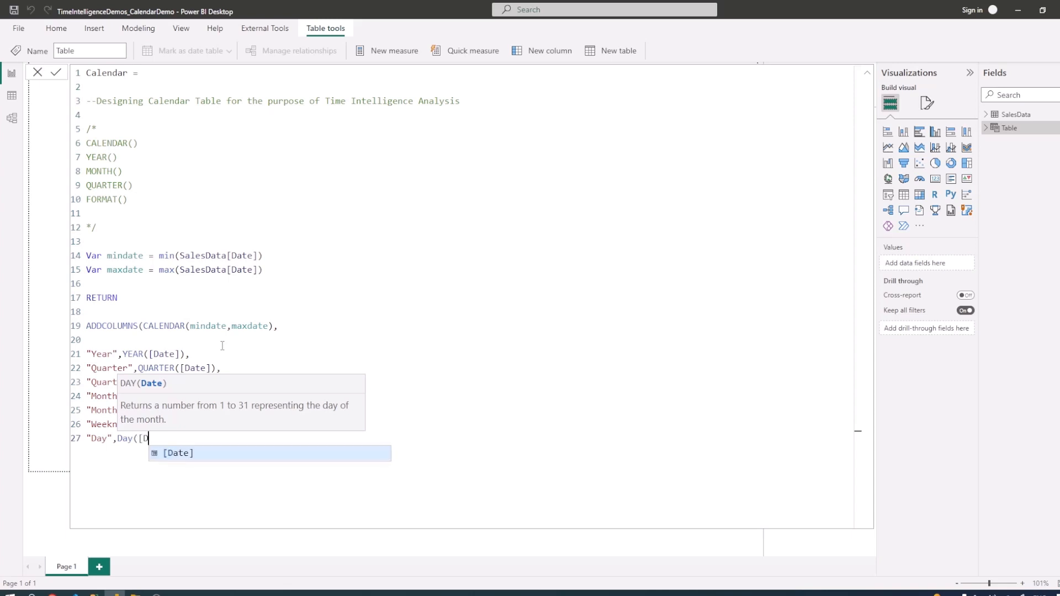
{"action": "key", "text": "Tab"}
{"action": "type", "text": ")"}
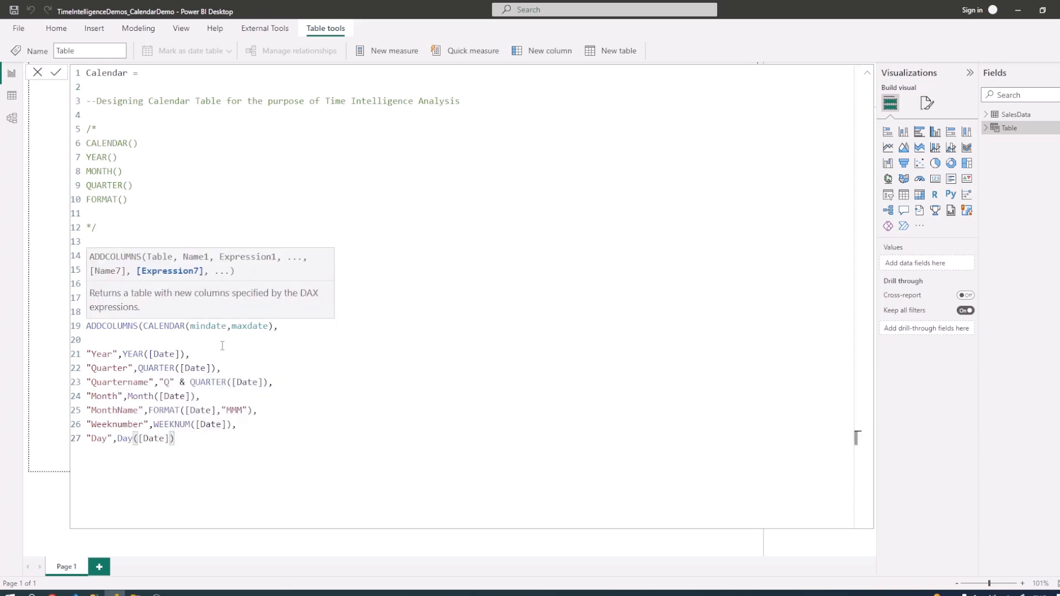
Close the ADDCOLUMNS function with a parenthesis on its own line, commit the Calendar table formula and leave the formula editor.
{"action": "key", "text": "shift+Return"}
{"action": "type", "text": ")"}
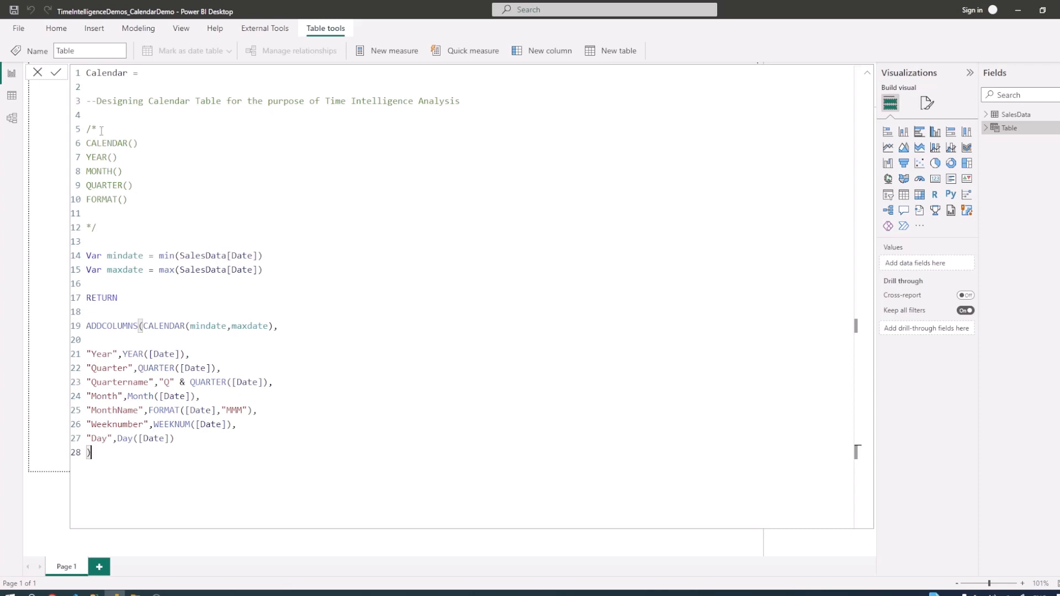
{"action": "left_click", "coordinate": [55, 73]}
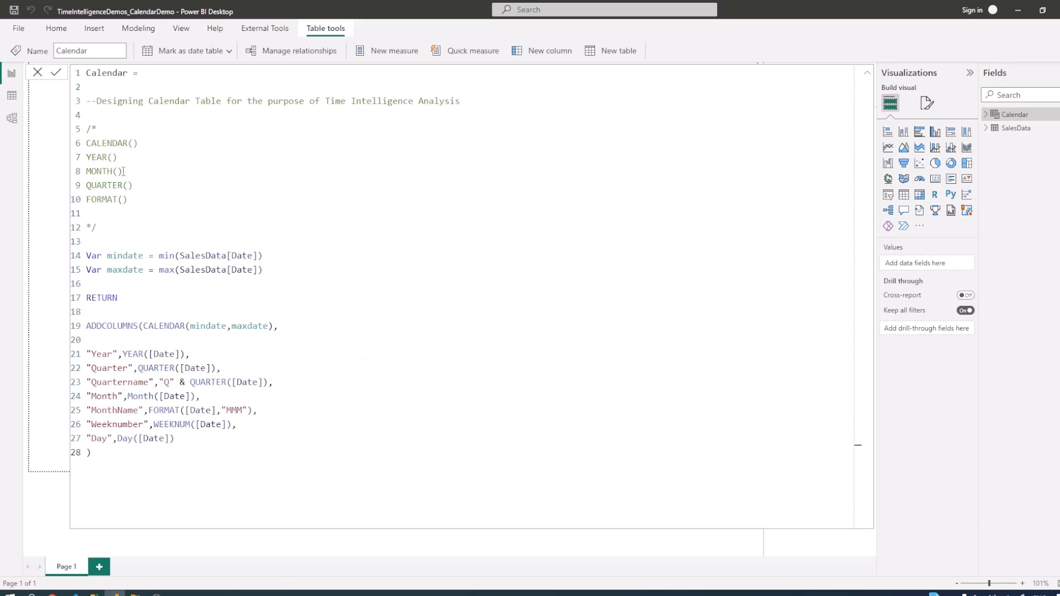
{"action": "left_click", "coordinate": [37, 72]}
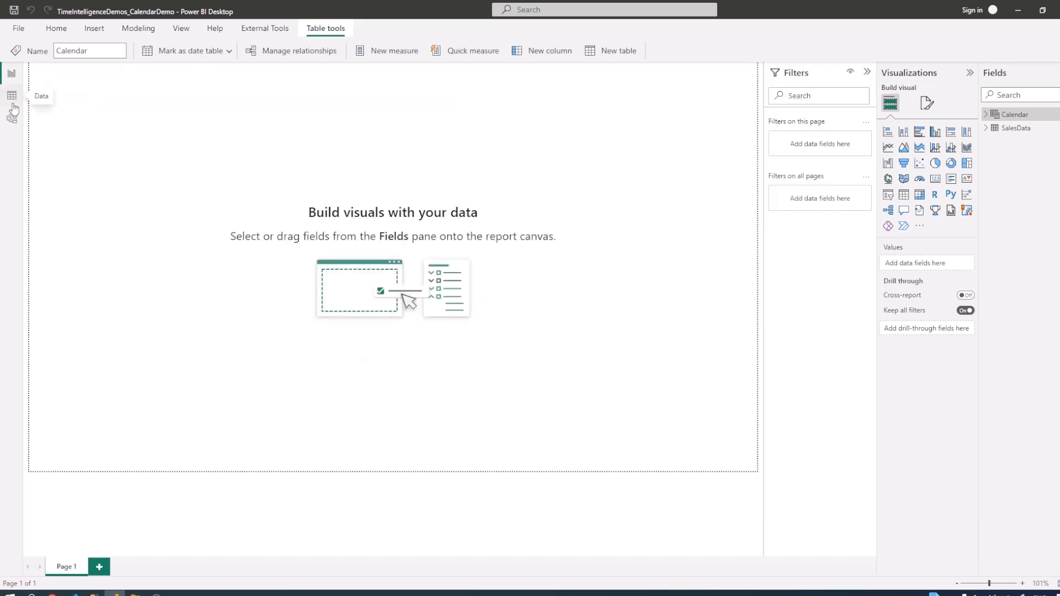
Display the Calendar table's rows with the formula collapsed and sort them by Date in ascending order.
{"action": "left_click", "coordinate": [11, 97]}
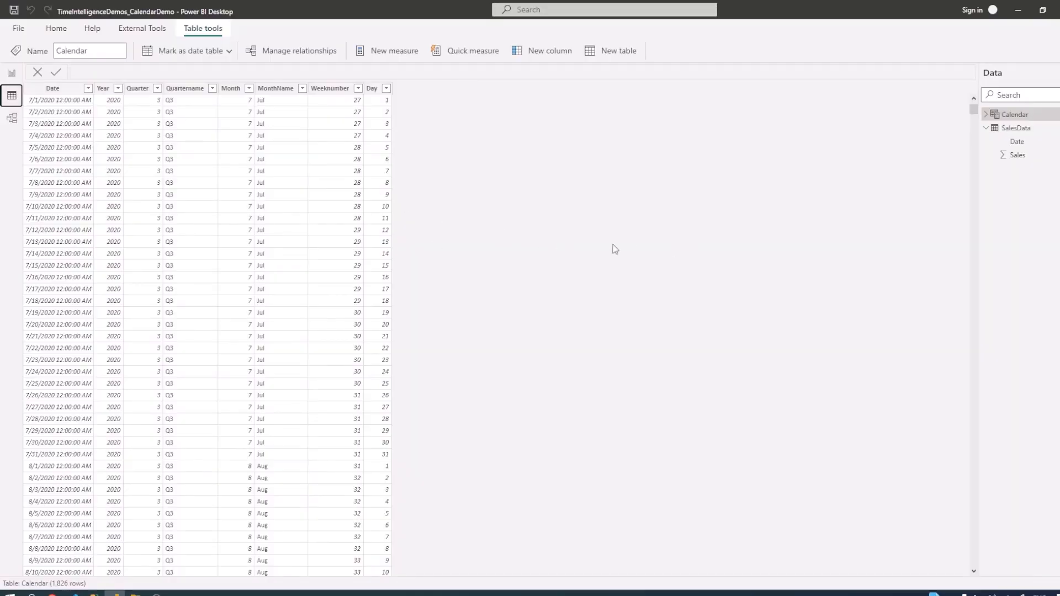
{"action": "scroll", "coordinate": [210, 197], "scroll_direction": "up", "scroll_amount": 1}
{"action": "left_click", "coordinate": [54, 90]}
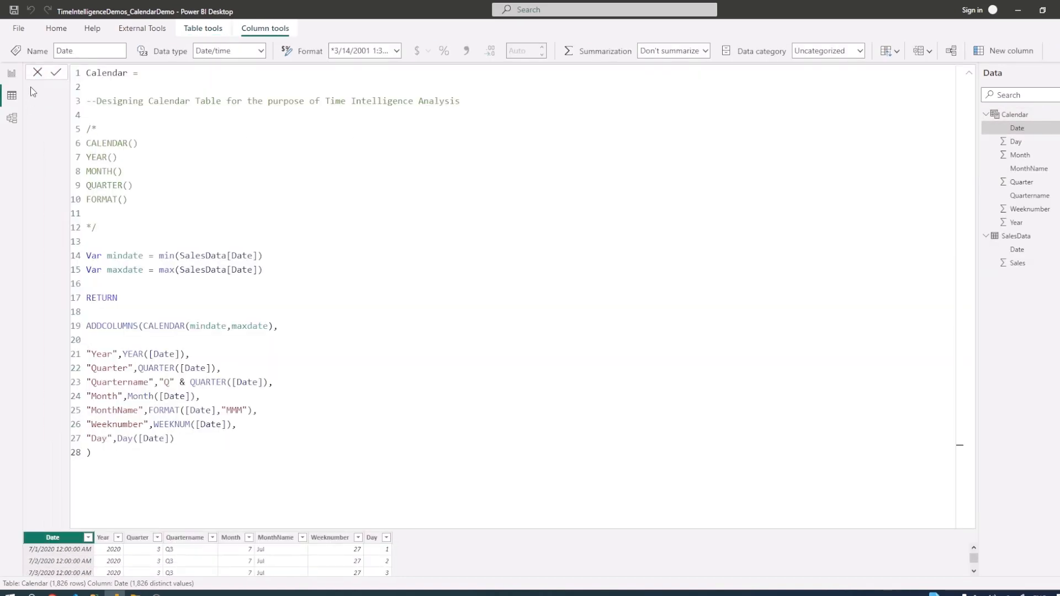
{"action": "left_click", "coordinate": [969, 72]}
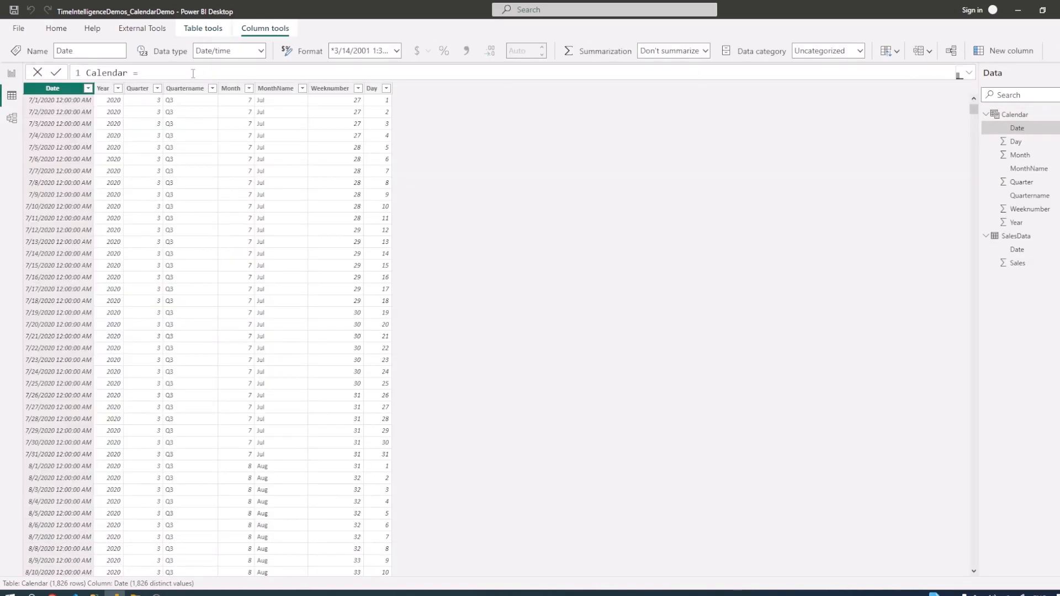
{"action": "right_click", "coordinate": [69, 90]}
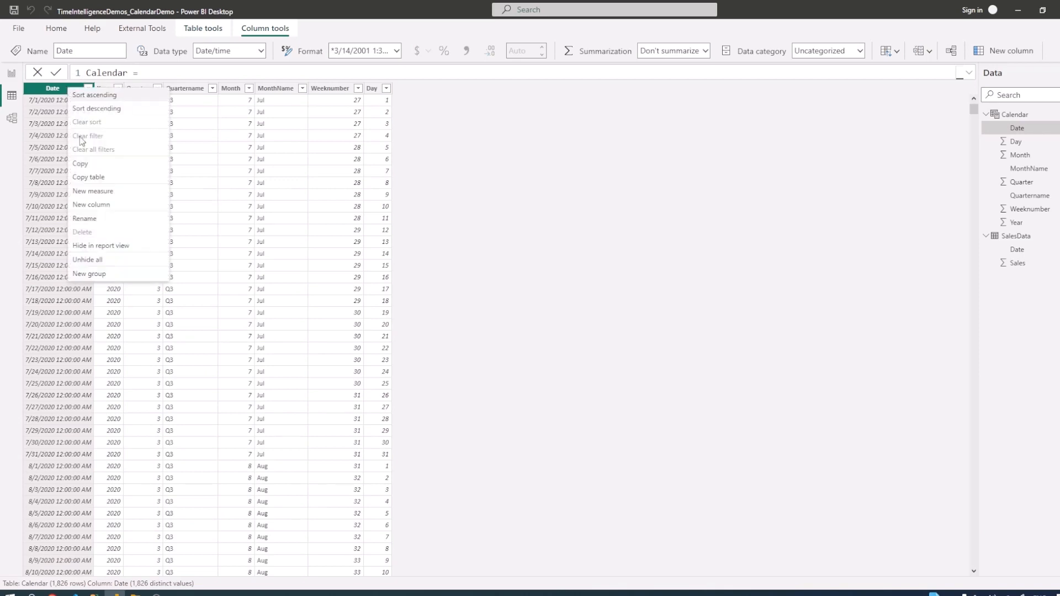
{"action": "left_click", "coordinate": [113, 97]}
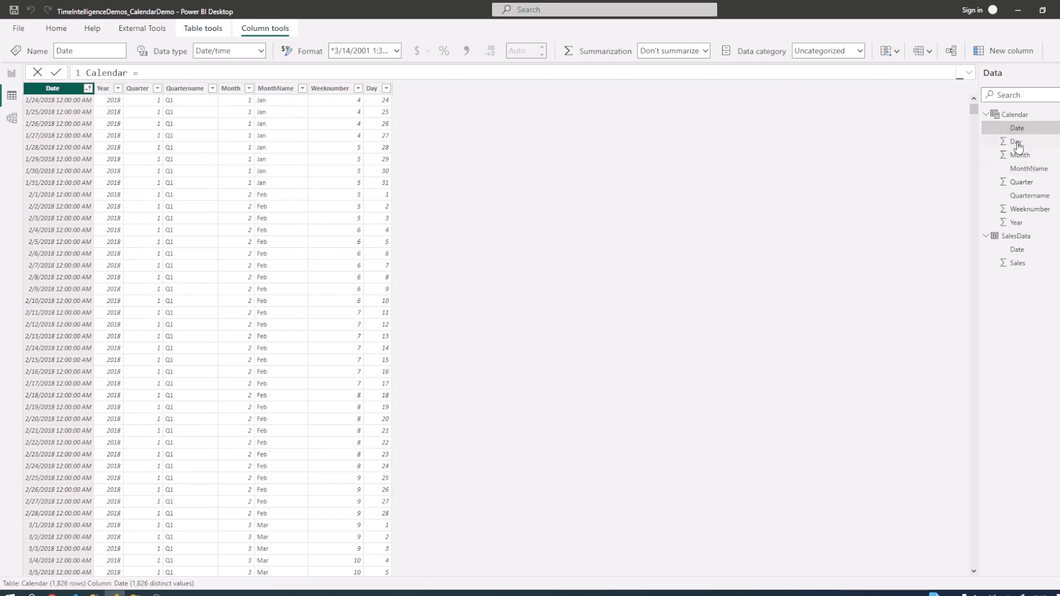
Check the SalesData table's dates against the Calendar table and examine the CALENDAR function in the Calendar table's full formula.
{"action": "left_click", "coordinate": [986, 114]}
{"action": "left_click", "coordinate": [1015, 128]}
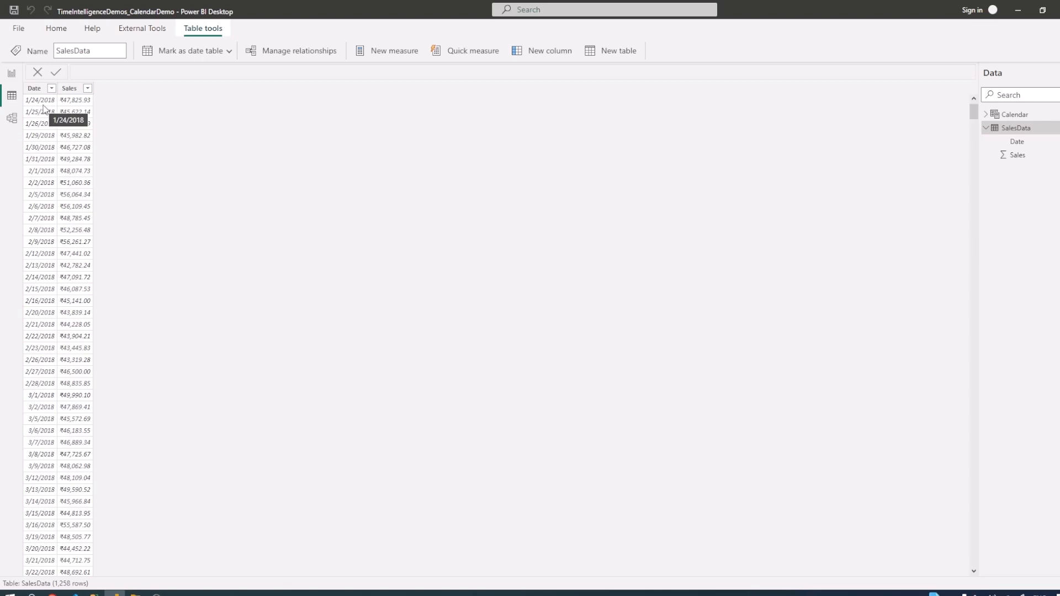
{"action": "left_click", "coordinate": [1002, 115]}
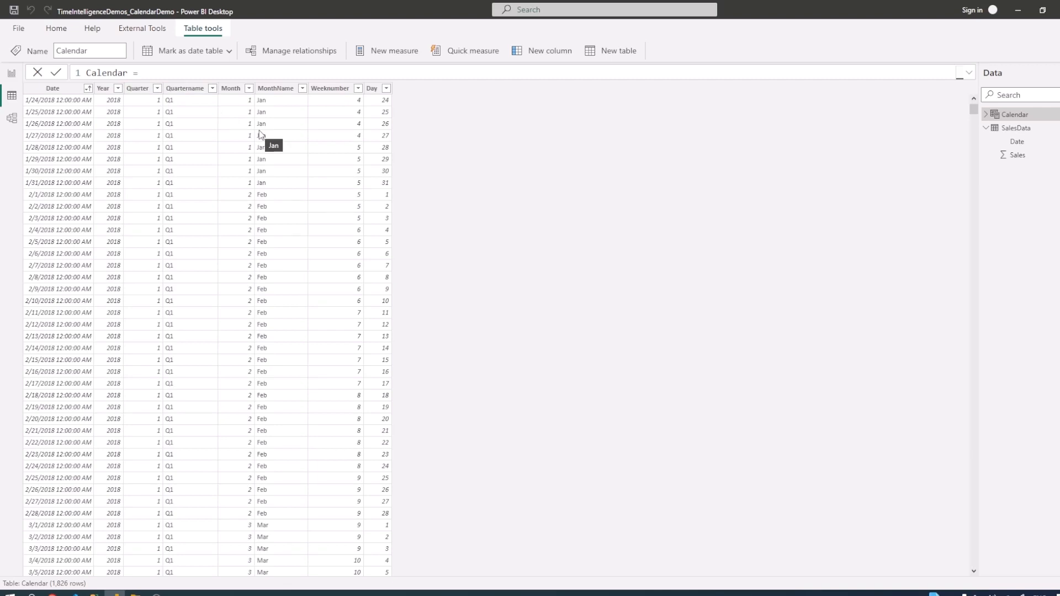
{"action": "left_click", "coordinate": [968, 73]}
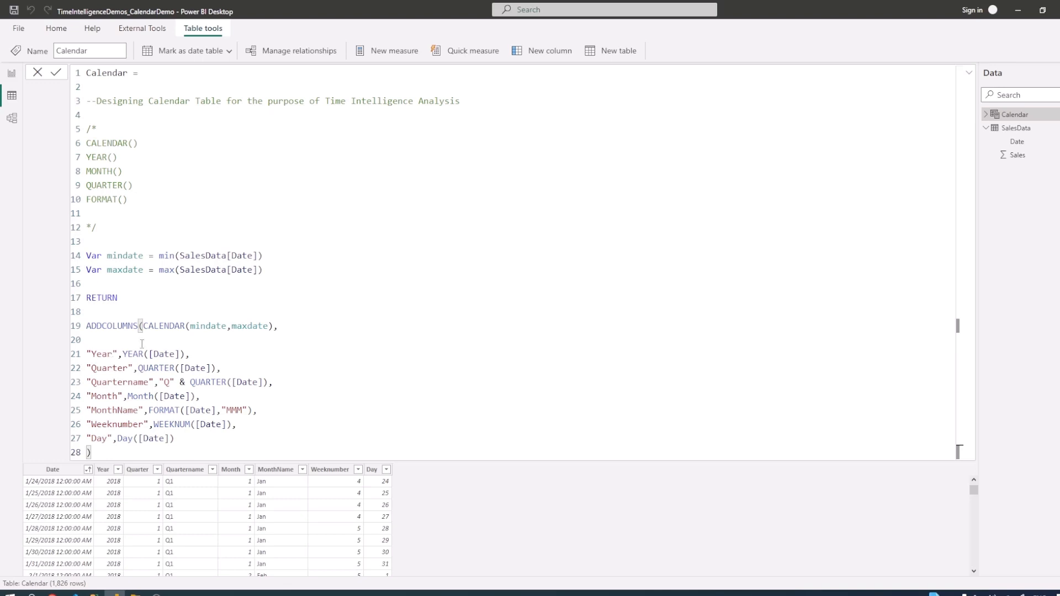
{"action": "left_click_drag", "start_coordinate": [143, 326], "coordinate": [169, 325]}
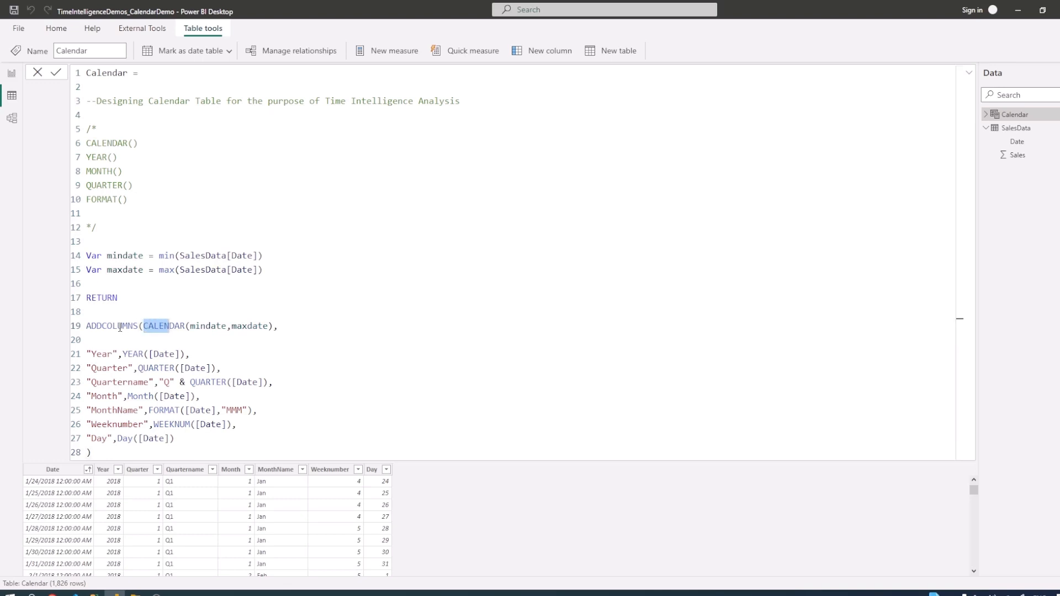